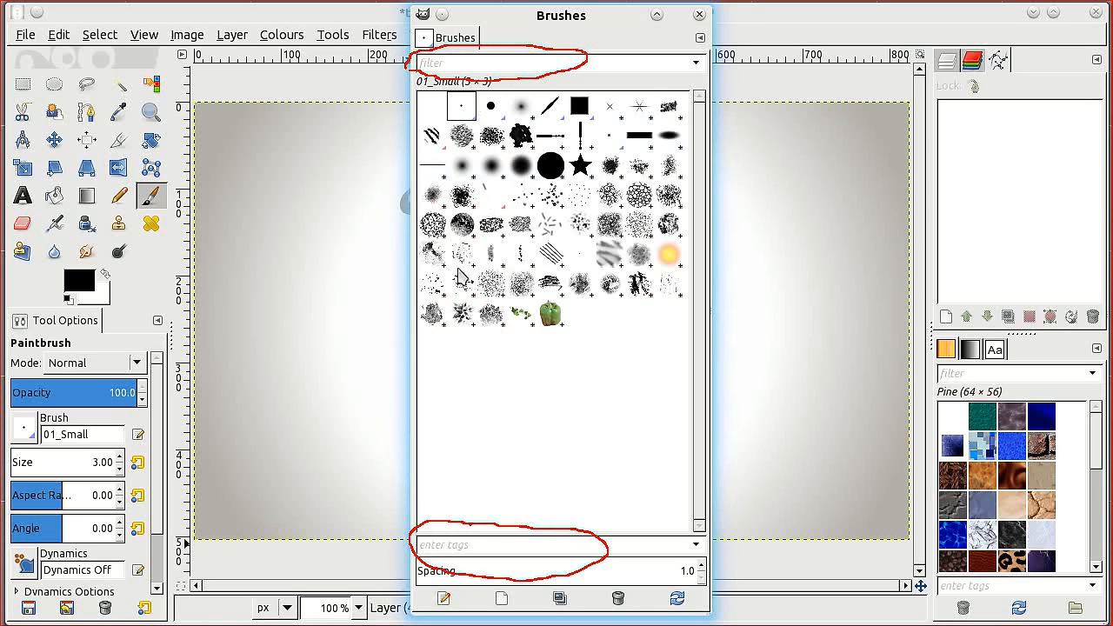
Step: Examine which tags are assigned to various brushes, including 05_Square, 2. Block 01, Cell 02, Sparks, z Pepper, Vine and Texture Hose 03
{"action": "left_click", "coordinate": [579, 108]}
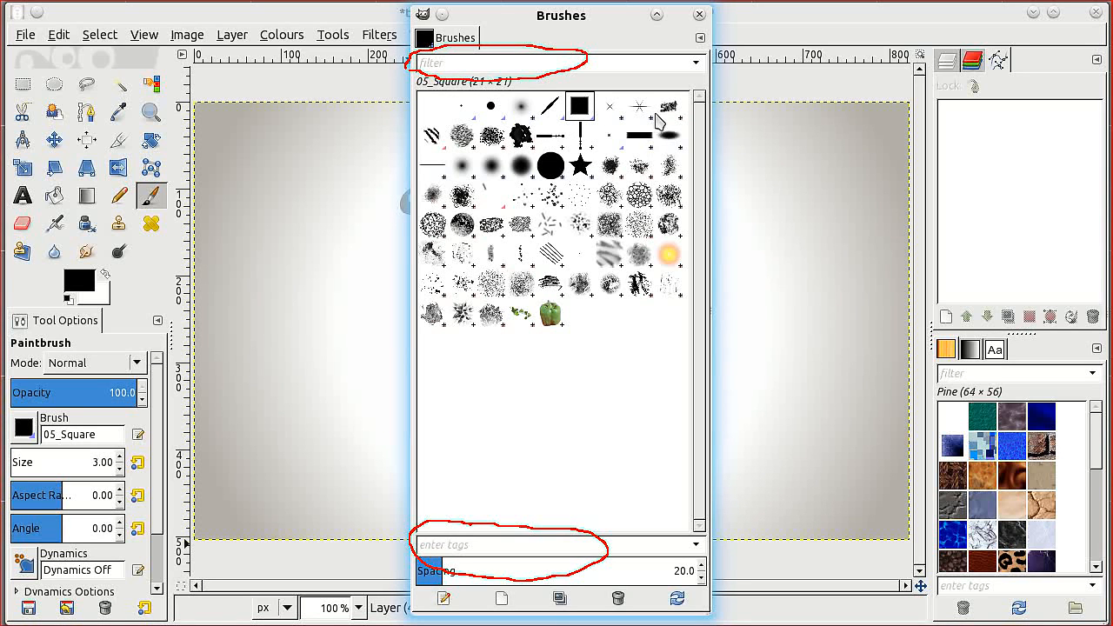
{"action": "left_click", "coordinate": [642, 136]}
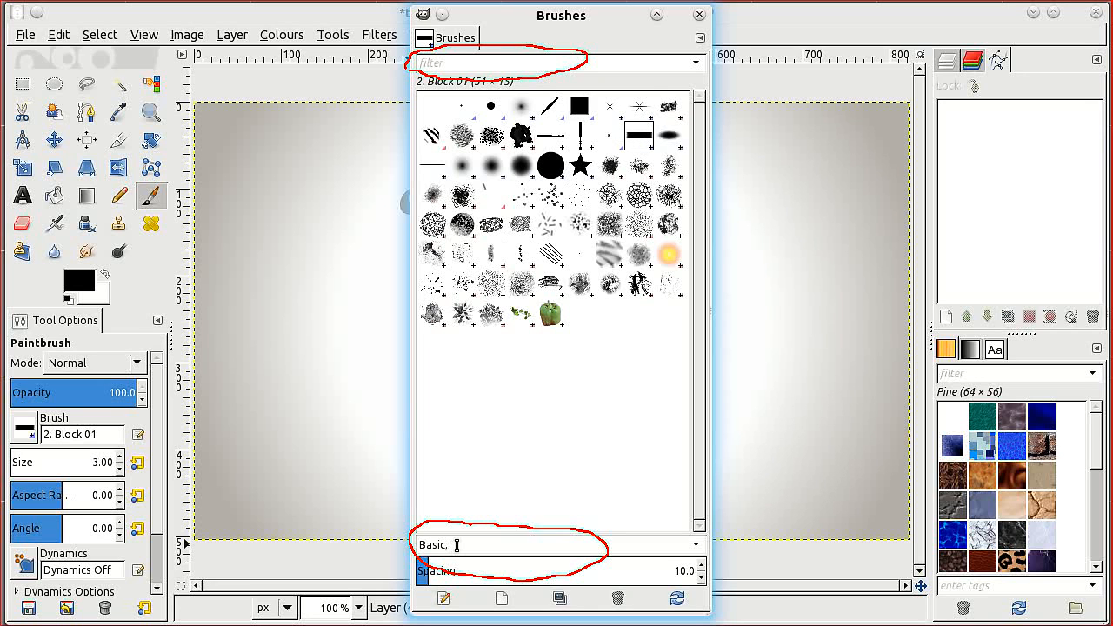
{"action": "left_click", "coordinate": [549, 163]}
{"action": "left_click", "coordinate": [639, 196]}
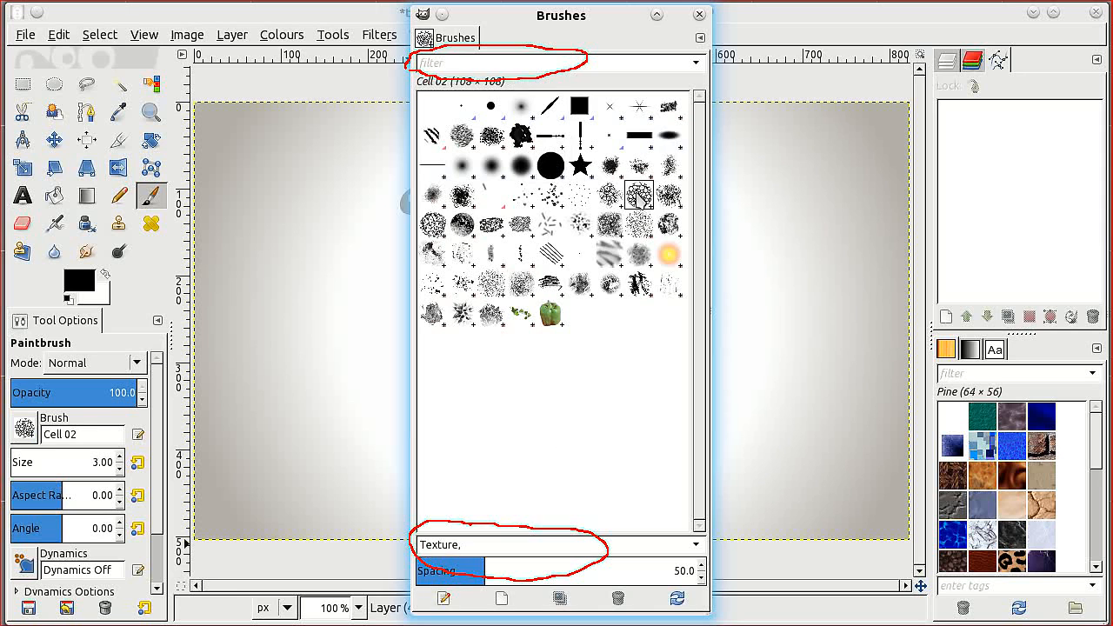
{"action": "left_click", "coordinate": [667, 254]}
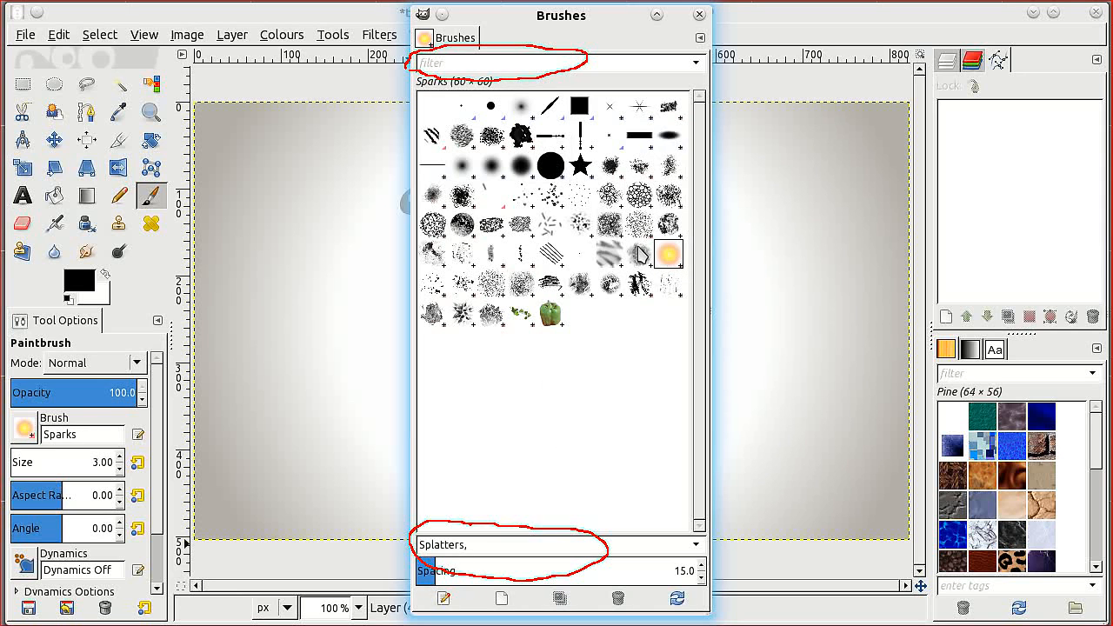
{"action": "left_click", "coordinate": [641, 254]}
{"action": "left_click", "coordinate": [618, 253]}
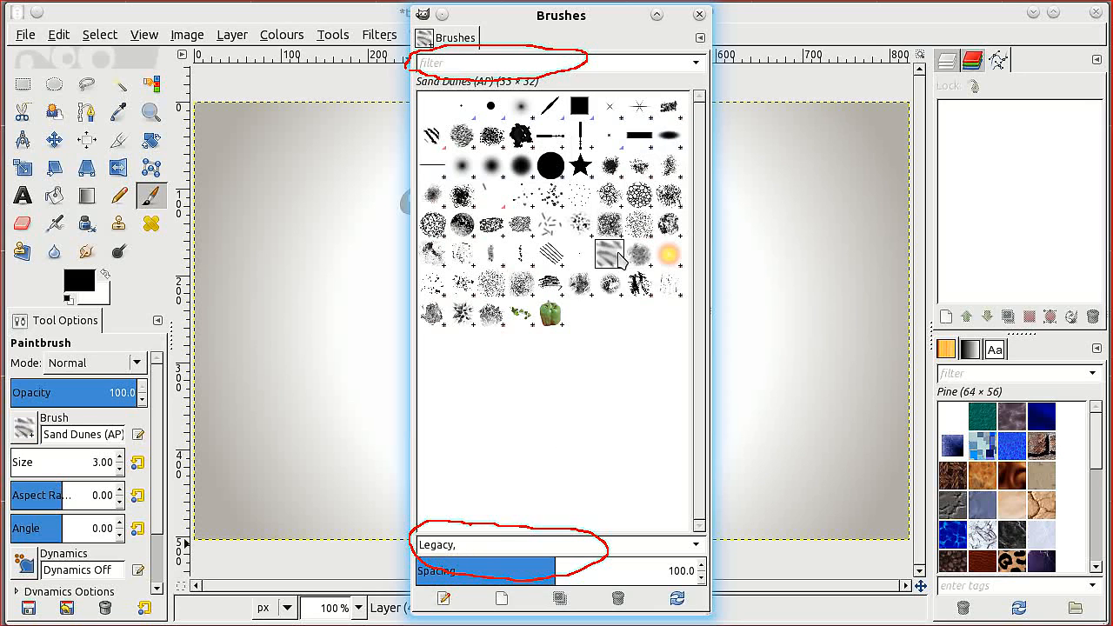
{"action": "left_click", "coordinate": [550, 315]}
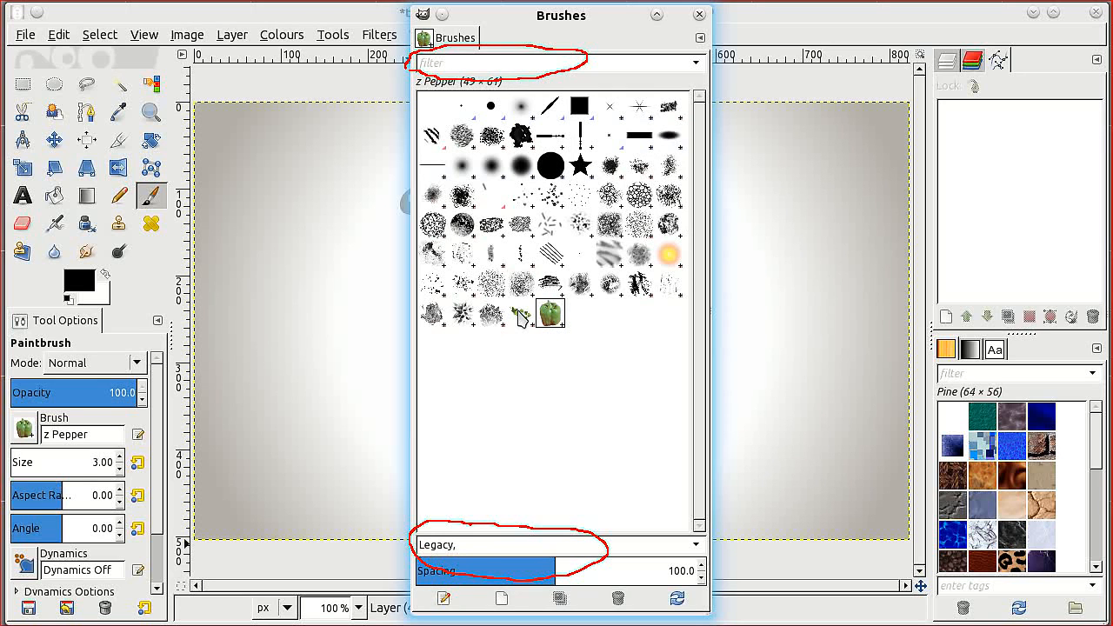
{"action": "left_click", "coordinate": [520, 315]}
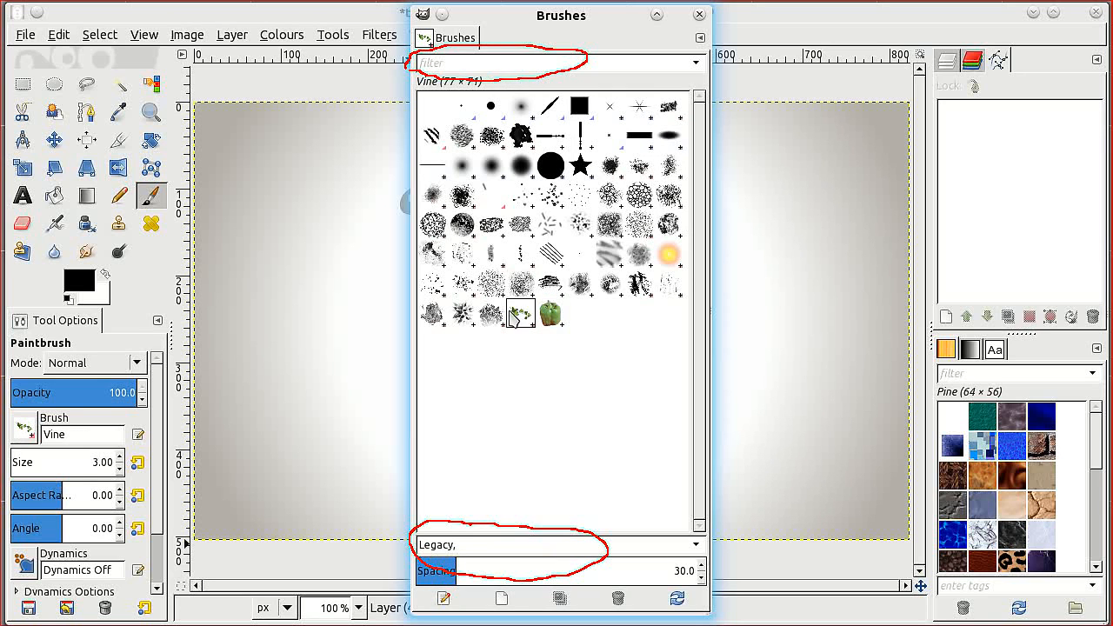
{"action": "left_click", "coordinate": [432, 314]}
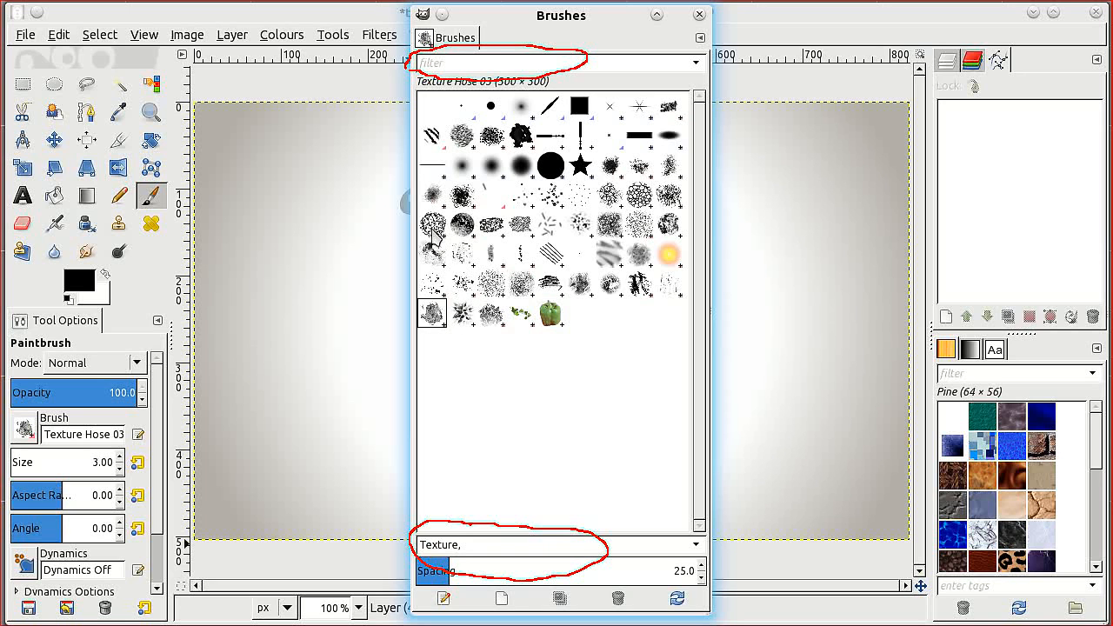
{"action": "left_click", "coordinate": [435, 169]}
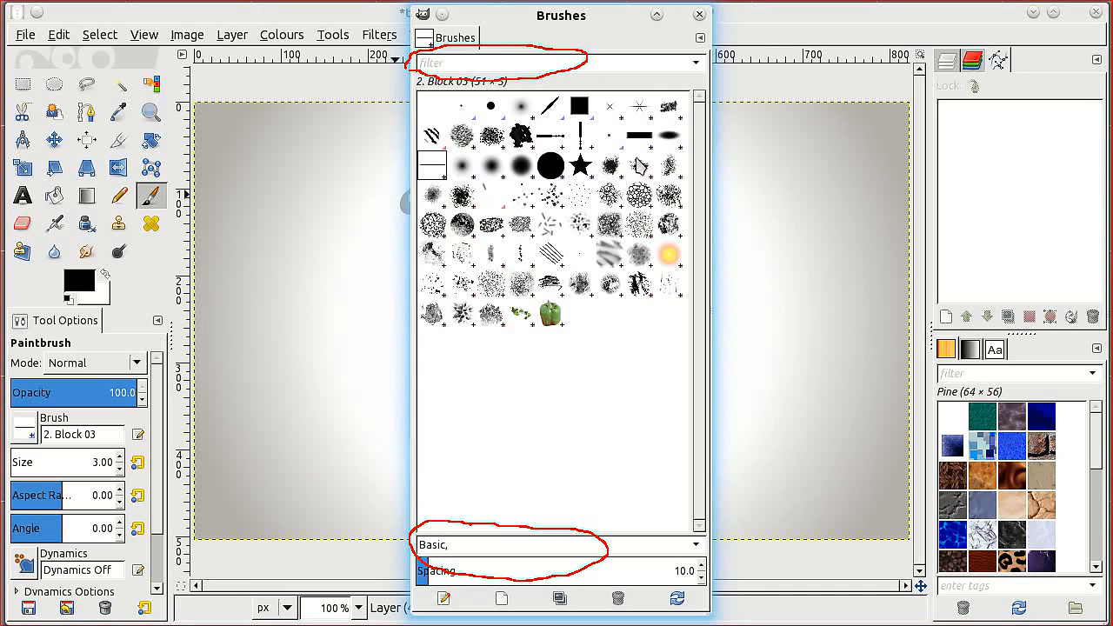
Step: Filter the brushes by the Basic tag and inspect the 2. Star and 2. Hardness 100 brushes
{"action": "left_click", "coordinate": [698, 64]}
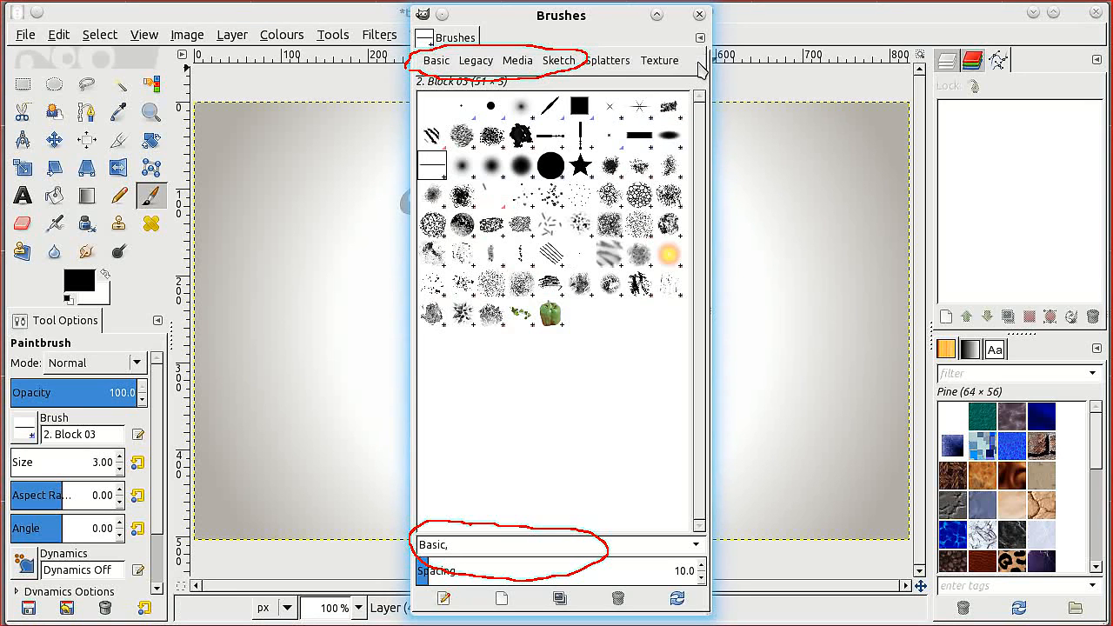
{"action": "left_click", "coordinate": [434, 63]}
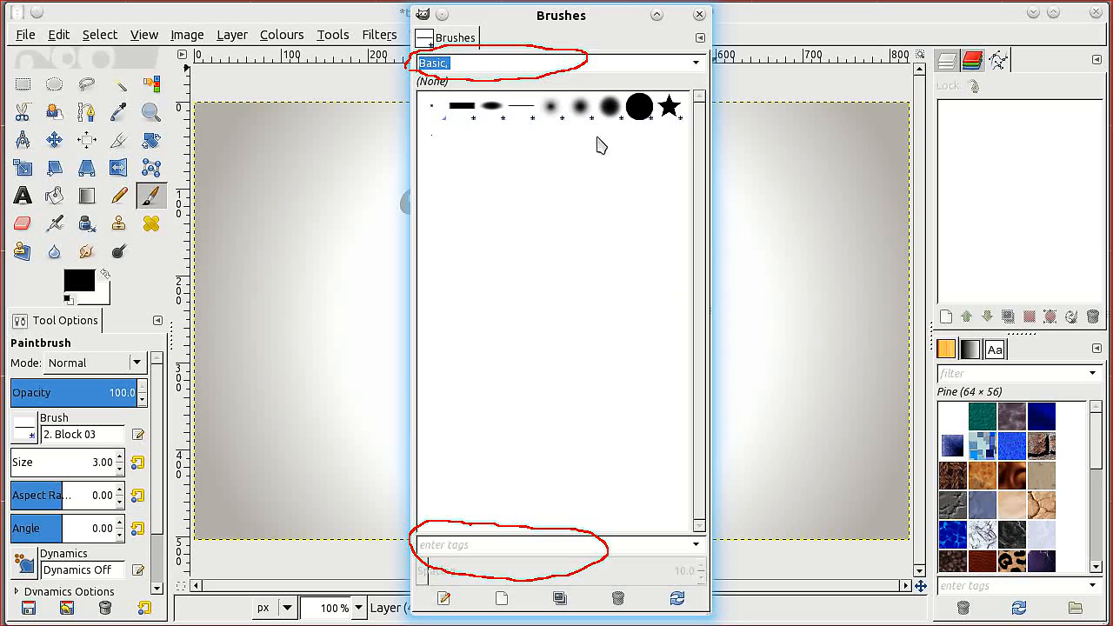
{"action": "left_click", "coordinate": [668, 107]}
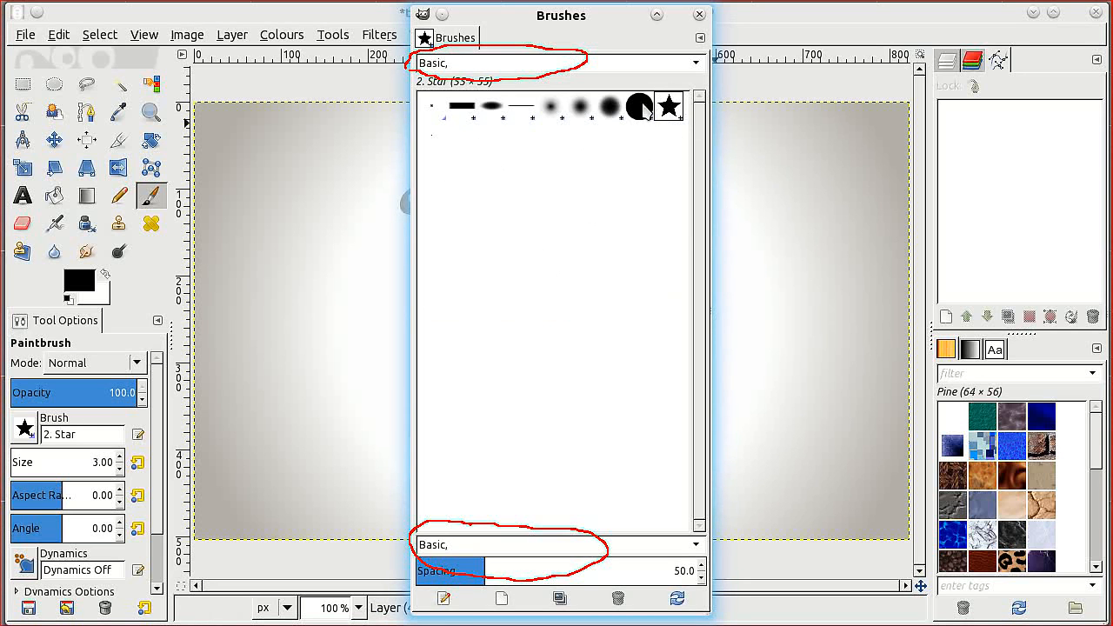
{"action": "left_click", "coordinate": [645, 111]}
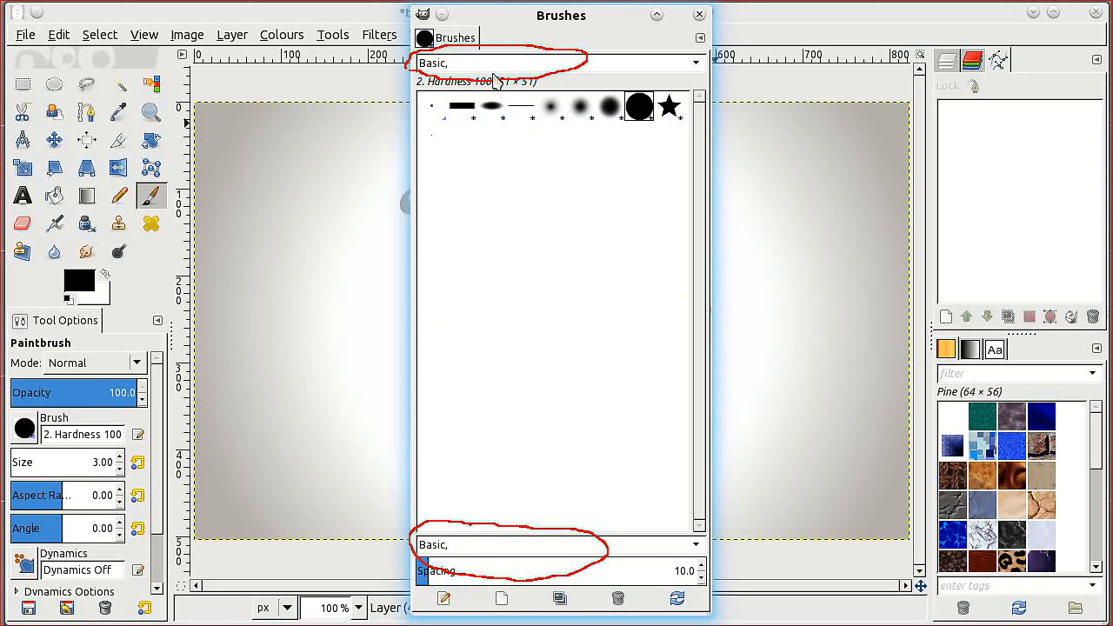
Step: Replace the brush filter with the Sketch tag to view those brushes, and clear the filter
{"action": "key", "text": "ctrl+a"}
{"action": "key", "text": "BackSpace"}
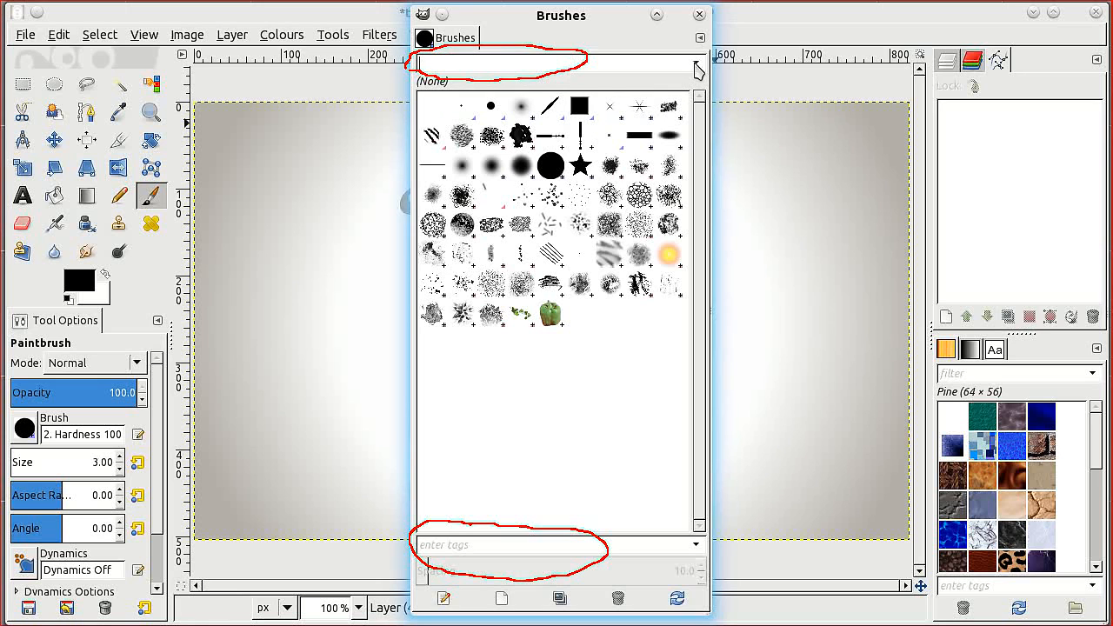
{"action": "left_click", "coordinate": [698, 69]}
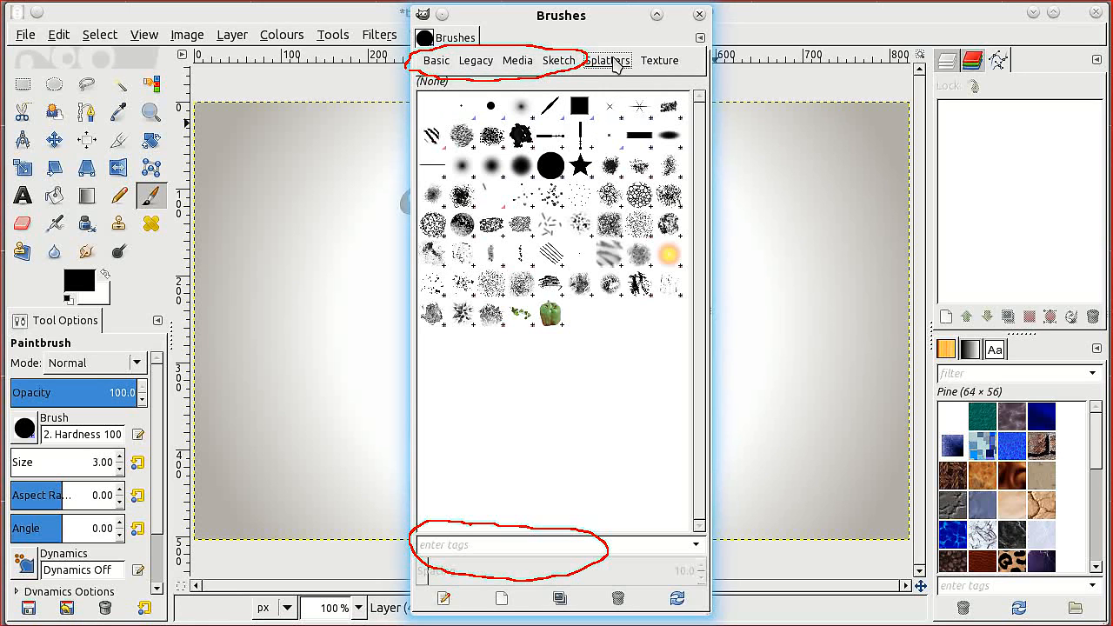
{"action": "left_click", "coordinate": [557, 60]}
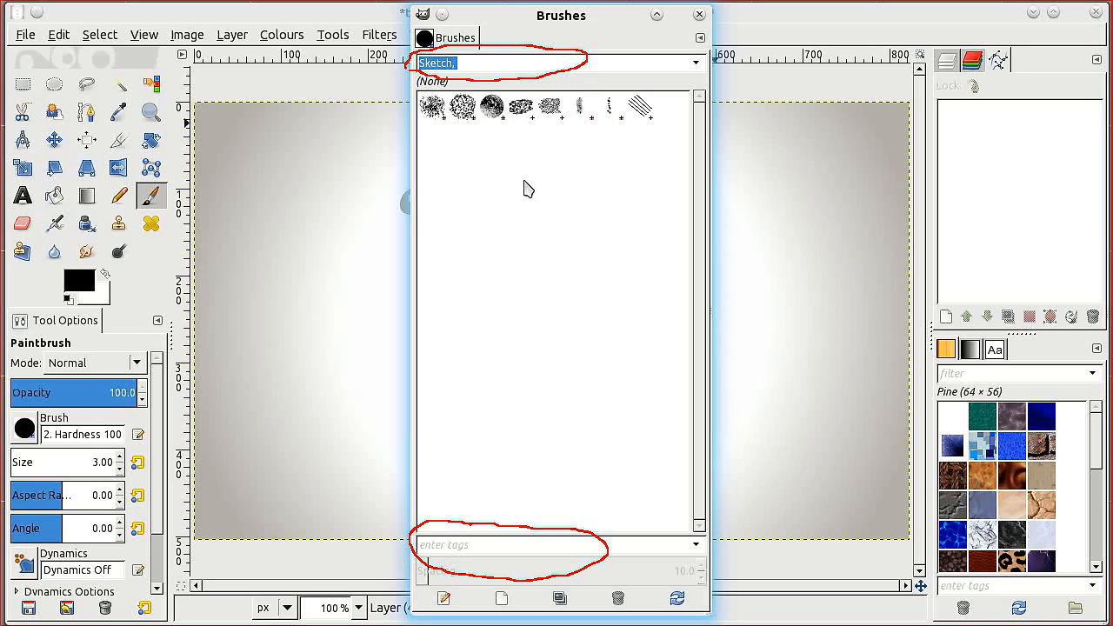
{"action": "left_click", "coordinate": [496, 67]}
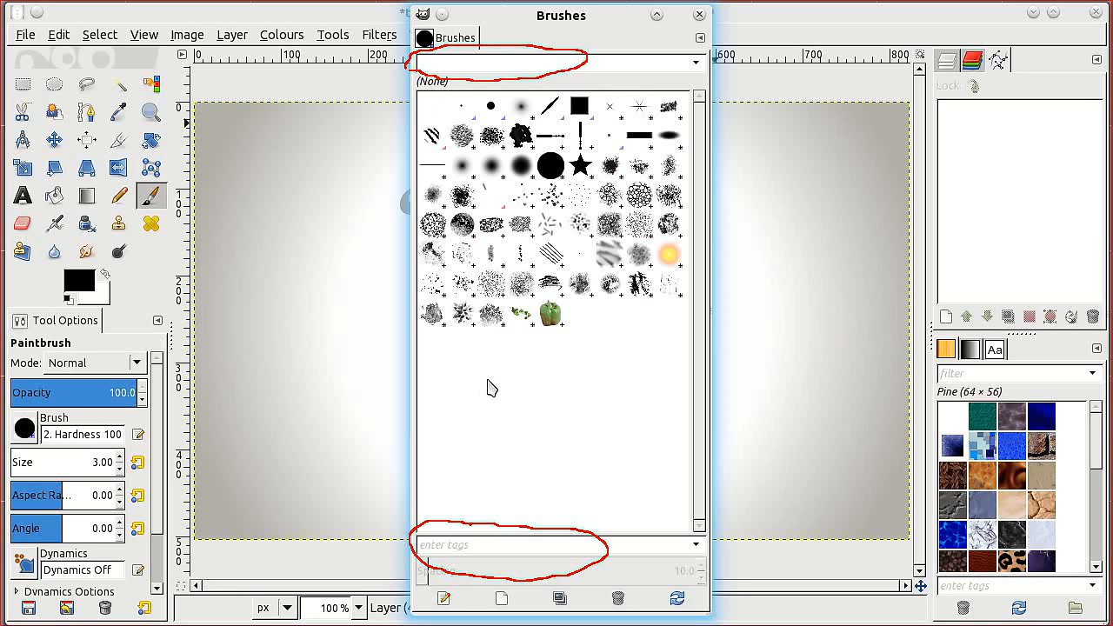
Step: Assign the tag "basic" to the 01_Small brush and check it by reselecting the brush
{"action": "left_click", "coordinate": [465, 110]}
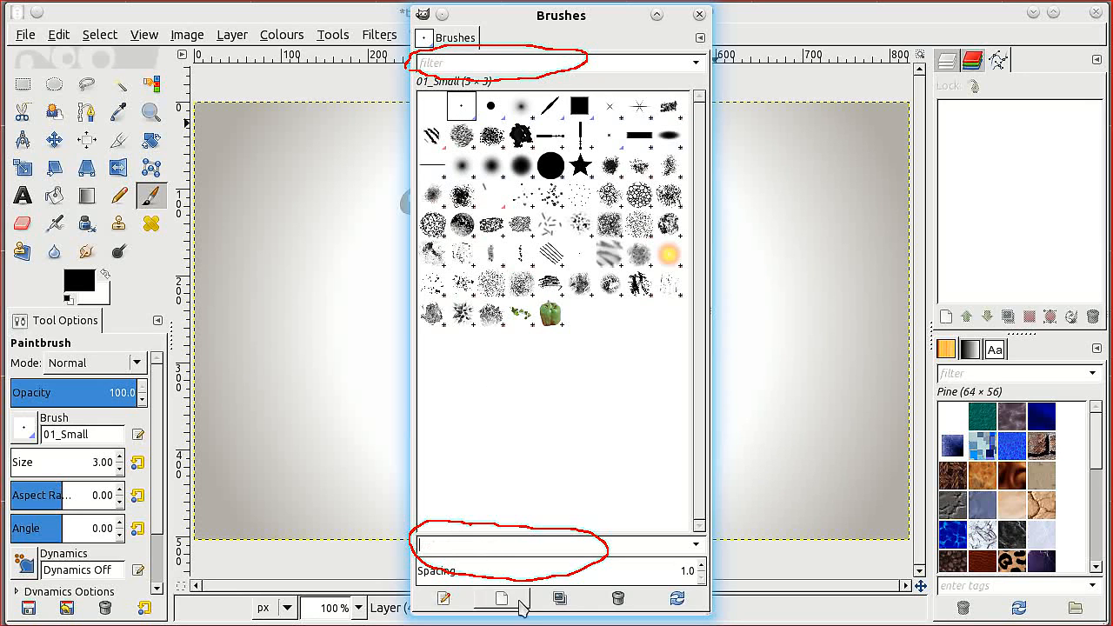
{"action": "key", "text": "a"}
{"action": "key", "text": "s"}
{"action": "key", "text": "i"}
{"action": "key", "text": "c"}
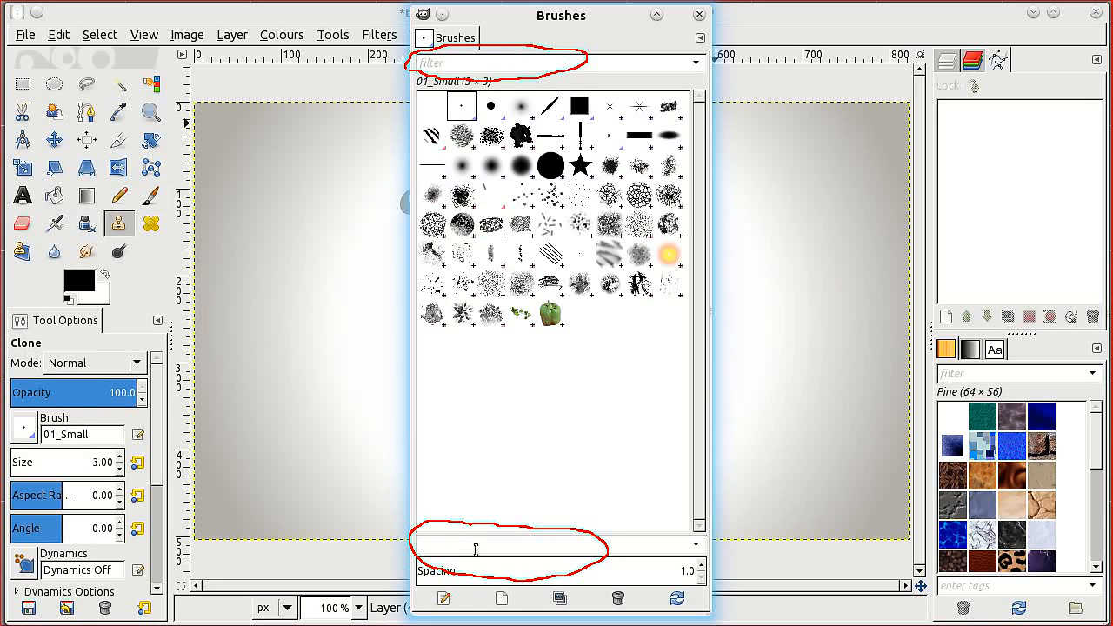
{"action": "type", "text": "basic,"}
{"action": "left_click", "coordinate": [490, 102]}
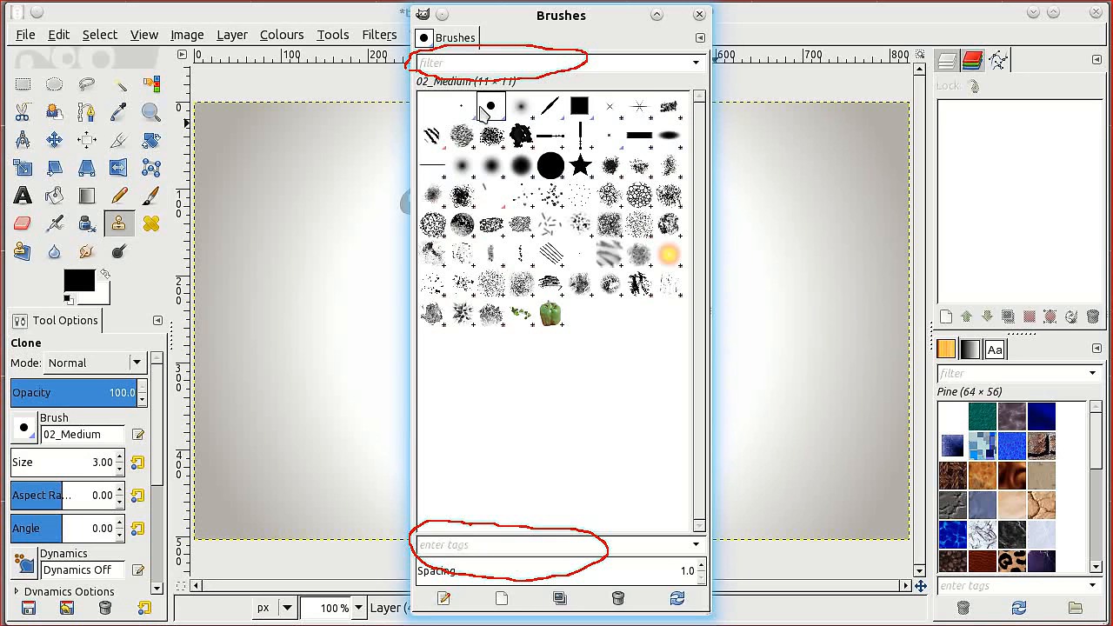
{"action": "left_click", "coordinate": [463, 106]}
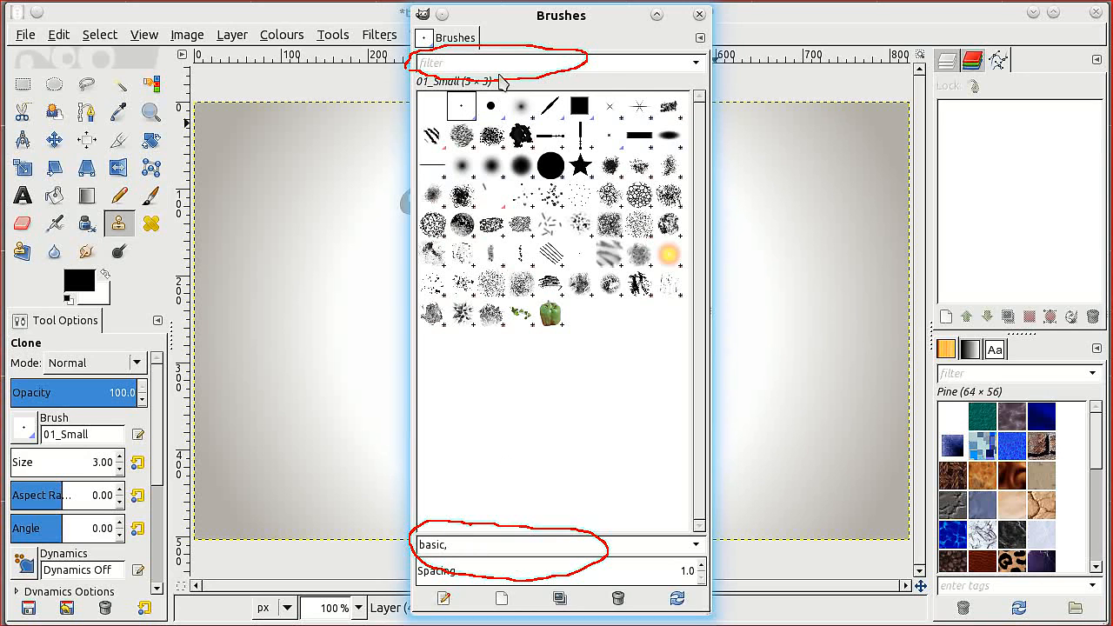
Step: Filter the brushes by the Basic tag to look for 01_Small, and clear the filter
{"action": "left_click", "coordinate": [696, 63]}
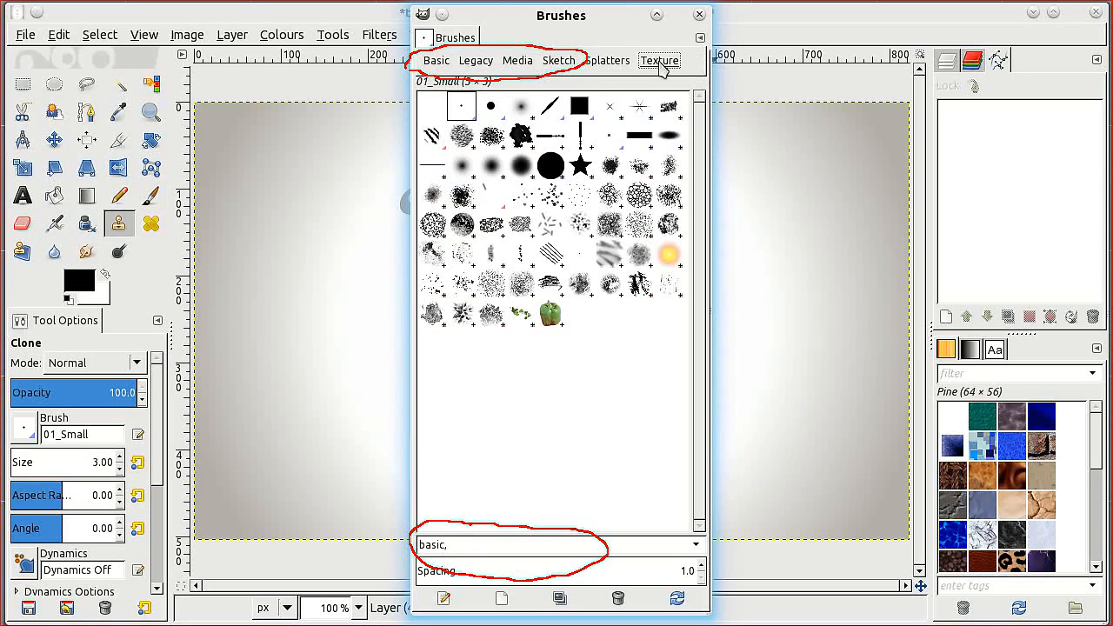
{"action": "left_click", "coordinate": [437, 62]}
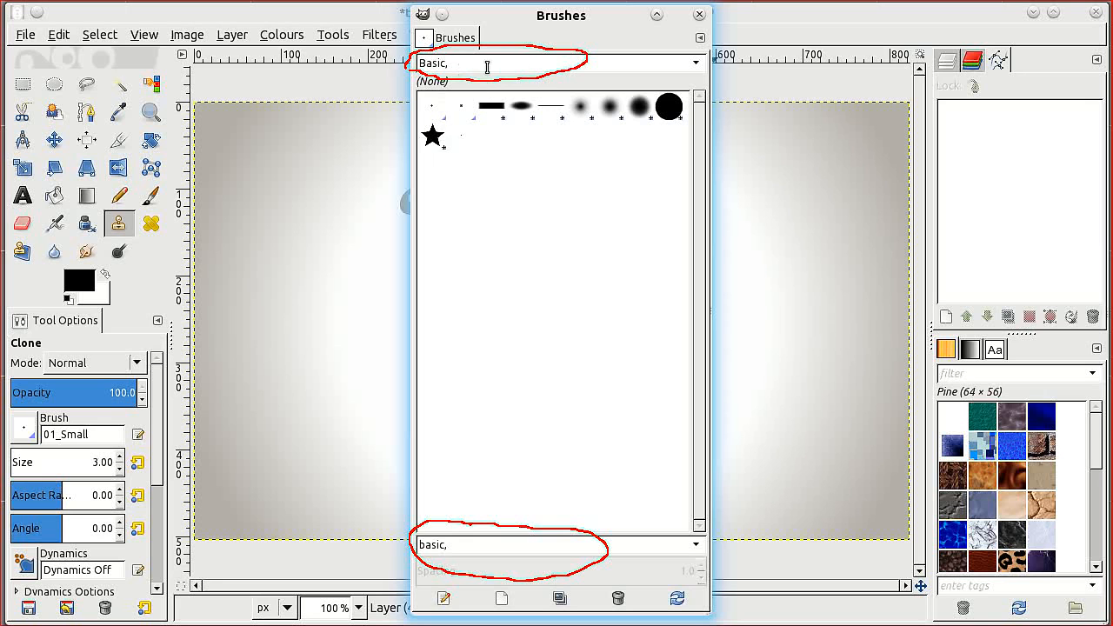
{"action": "key", "text": "BackSpace"}
{"action": "key", "text": "BackSpace"}
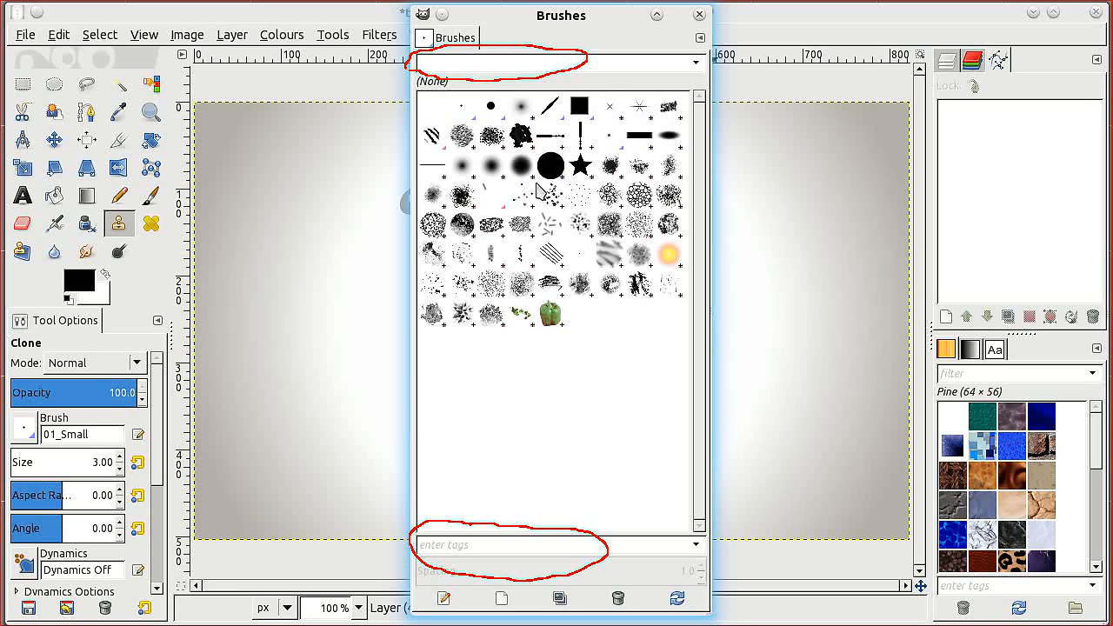
Step: Assign the tag "basic" to the horizontal tear brush and look it up by filtering the brushes by that tag
{"action": "left_click", "coordinate": [551, 139]}
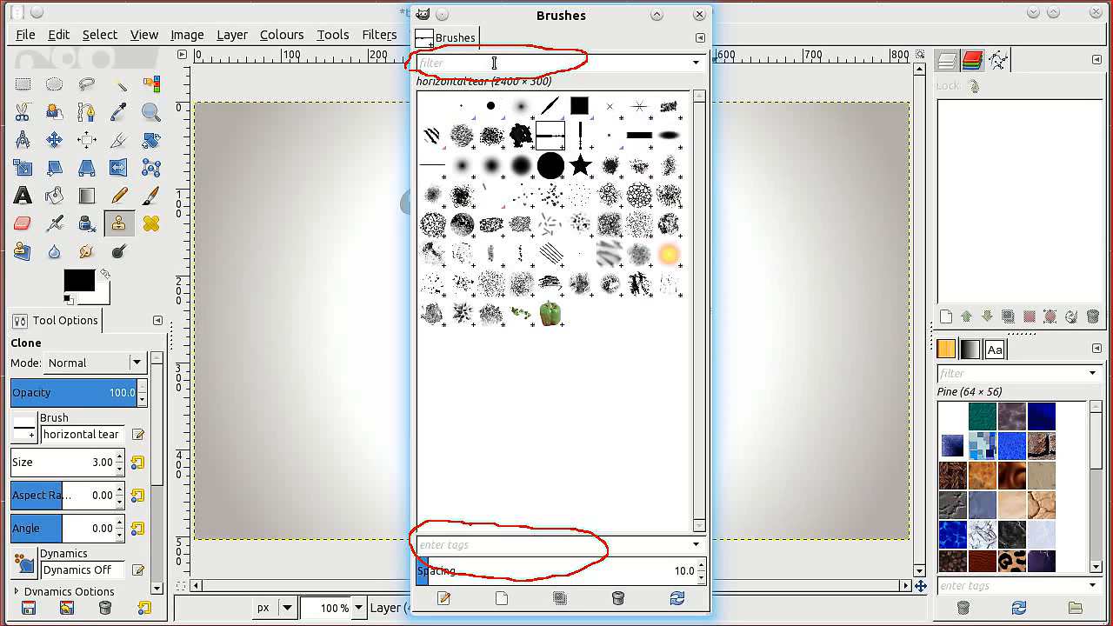
{"action": "left_click", "coordinate": [502, 544]}
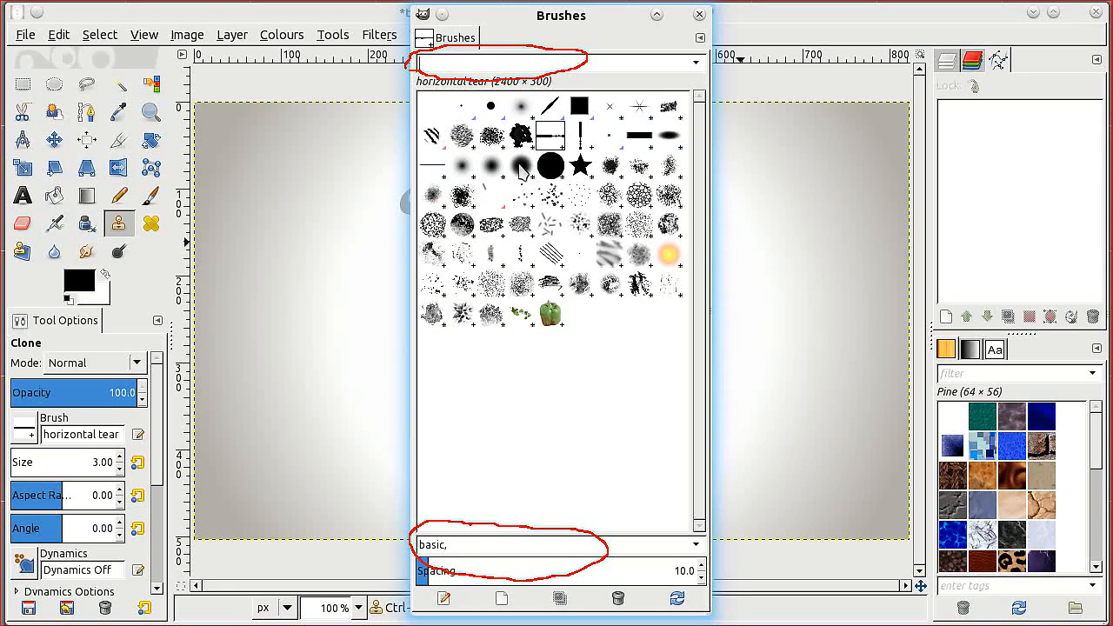
{"action": "left_click", "coordinate": [695, 63]}
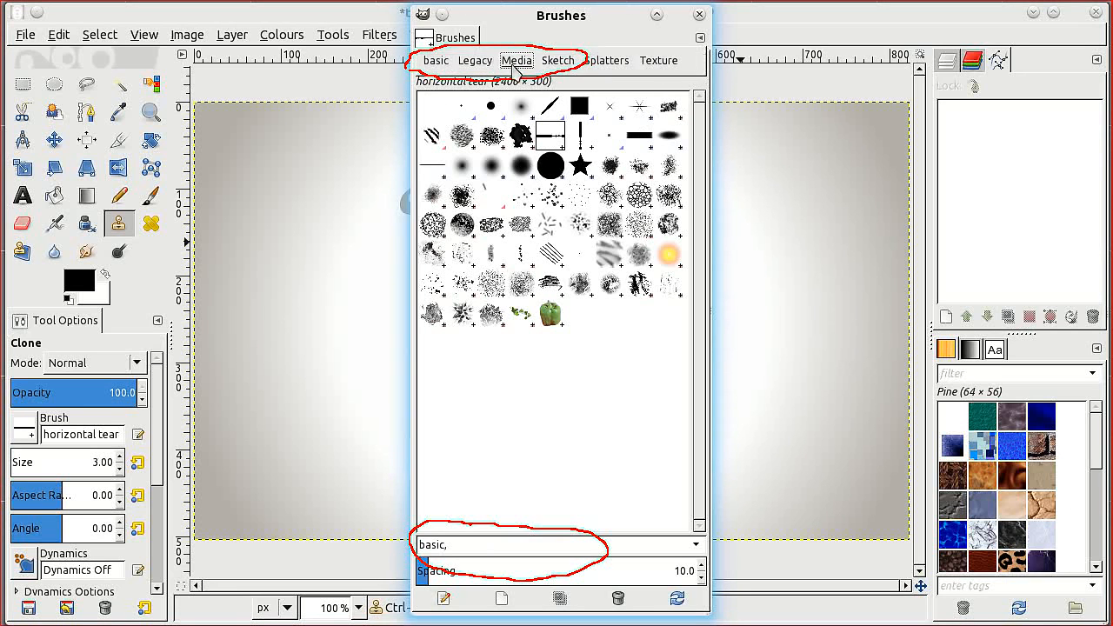
{"action": "left_click", "coordinate": [429, 57]}
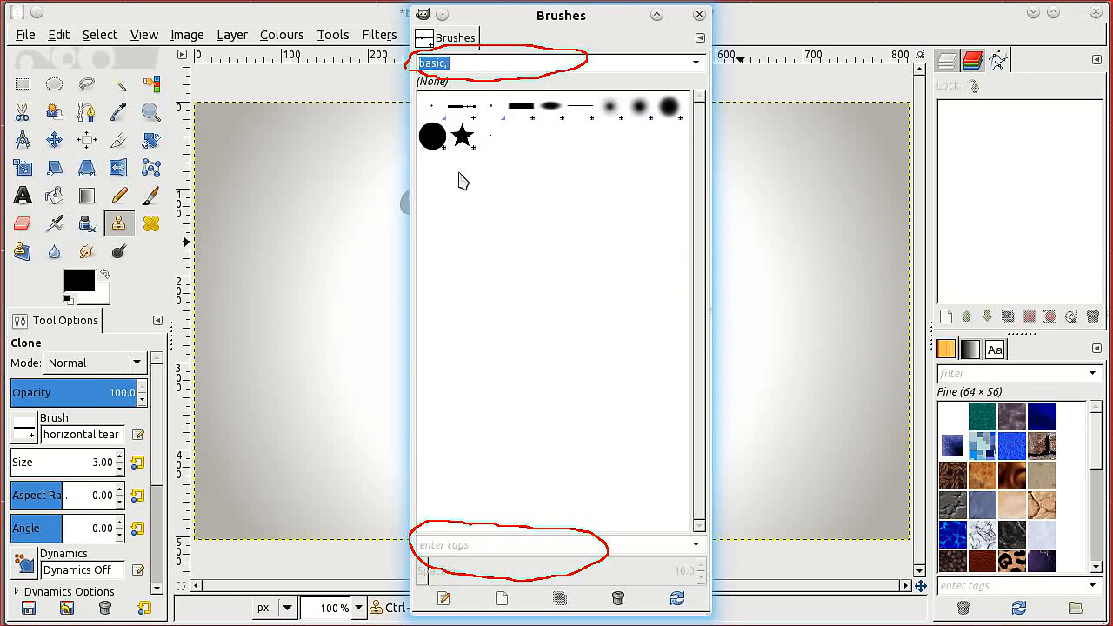
{"action": "left_click", "coordinate": [461, 109]}
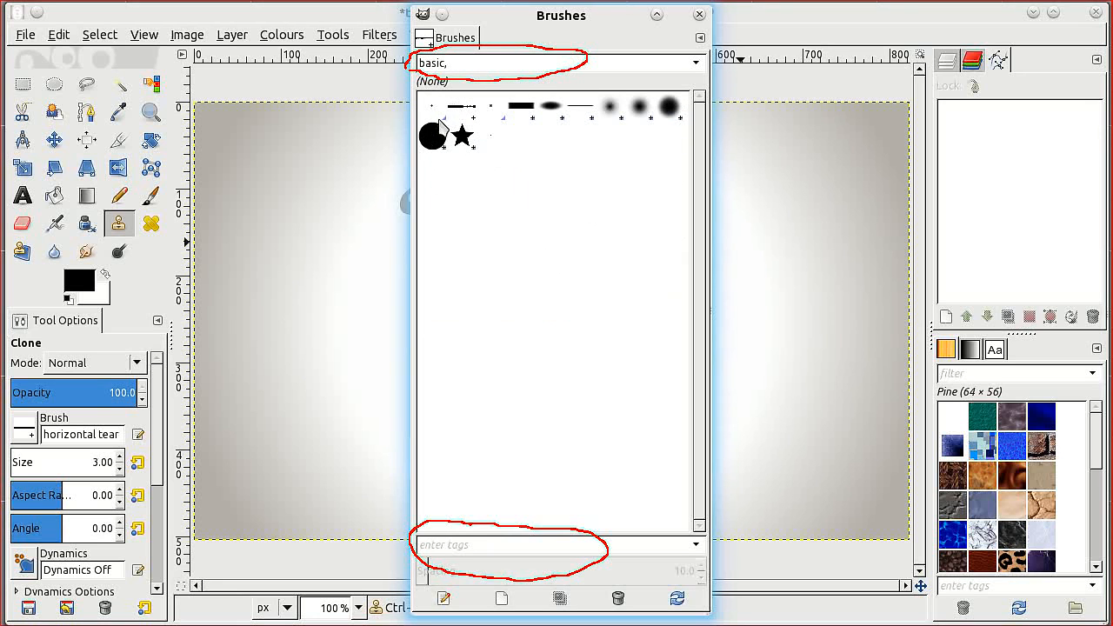
{"action": "left_click", "coordinate": [433, 107]}
{"action": "left_click", "coordinate": [460, 108]}
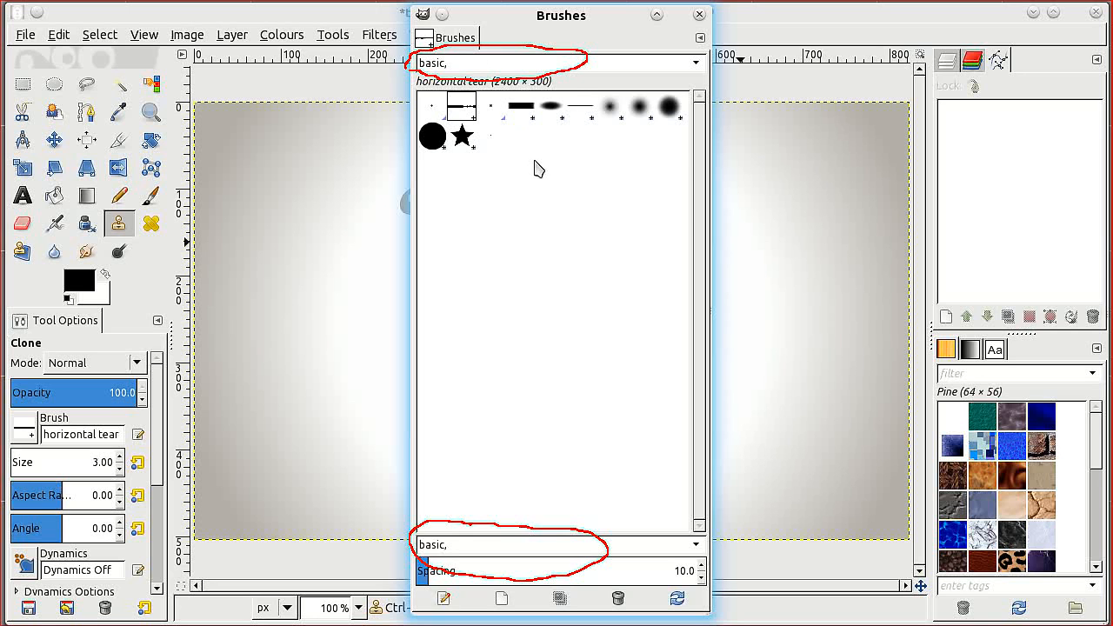
Step: Clear the brush filter and check the tag of the 01_Small brush in the full list
{"action": "key", "text": "BackSpace"}
{"action": "key", "text": "BackSpace"}
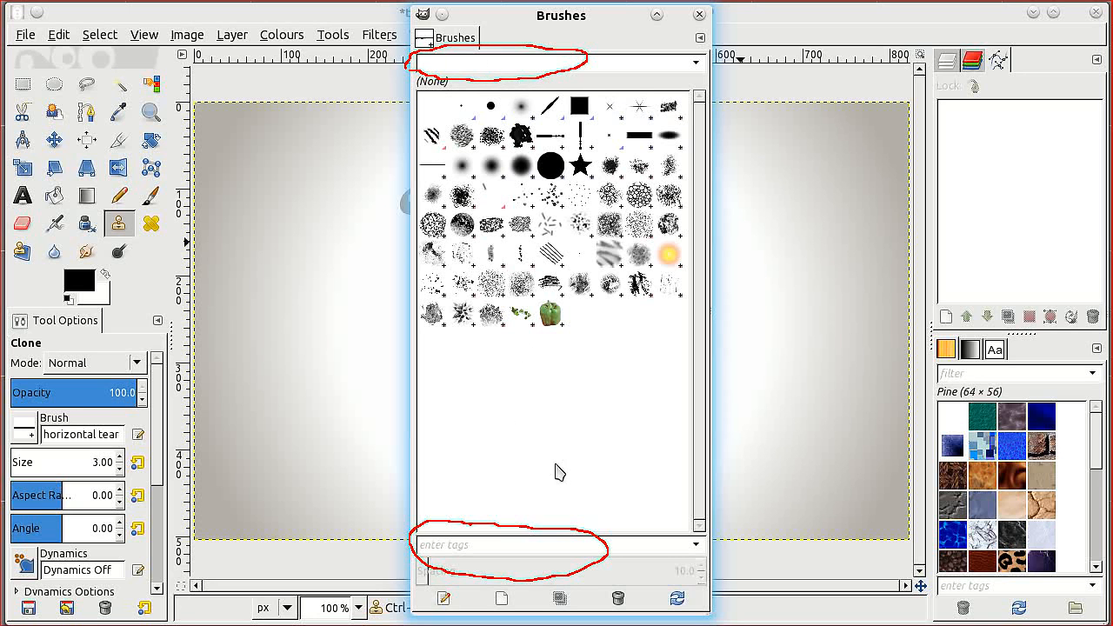
{"action": "left_click", "coordinate": [461, 107]}
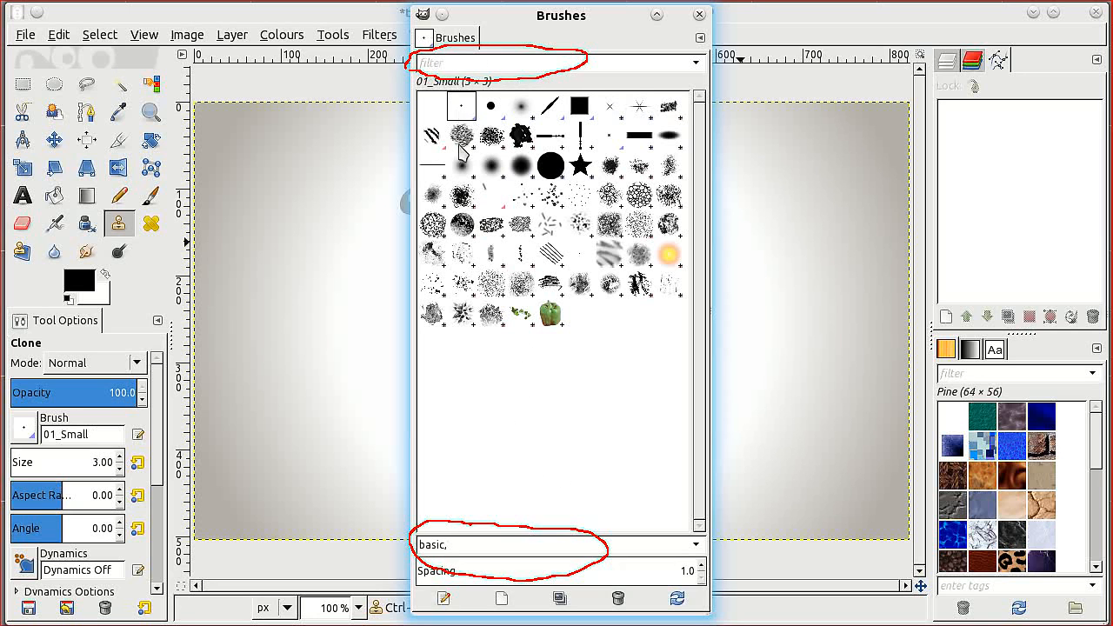
{"action": "left_click", "coordinate": [491, 112]}
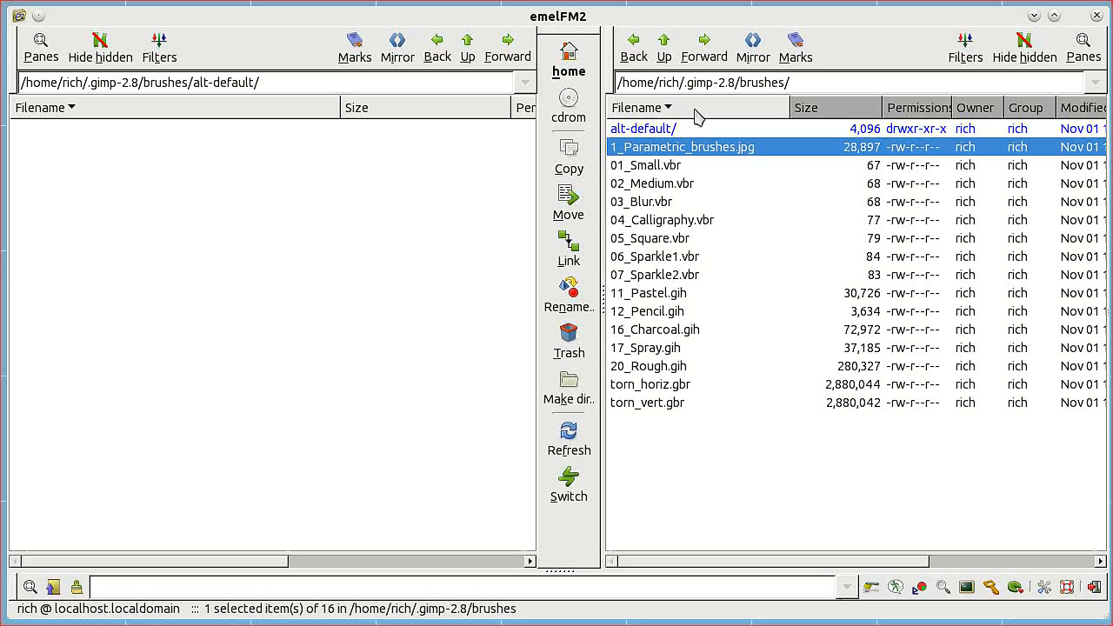
Step: Switch to emelFM2 and open the alt-default folder inside .gimp-2.8/brushes
{"action": "mouse_move", "coordinate": [622, 106]}
{"action": "left_mouse_down"}
{"action": "mouse_move", "coordinate": [777, 104]}
{"action": "mouse_move", "coordinate": [809, 94]}
{"action": "mouse_move", "coordinate": [806, 67]}
{"action": "mouse_move", "coordinate": [759, 59]}
{"action": "mouse_move", "coordinate": [691, 70]}
{"action": "mouse_move", "coordinate": [667, 77]}
{"action": "mouse_move", "coordinate": [665, 111]}
{"action": "left_mouse_up"}
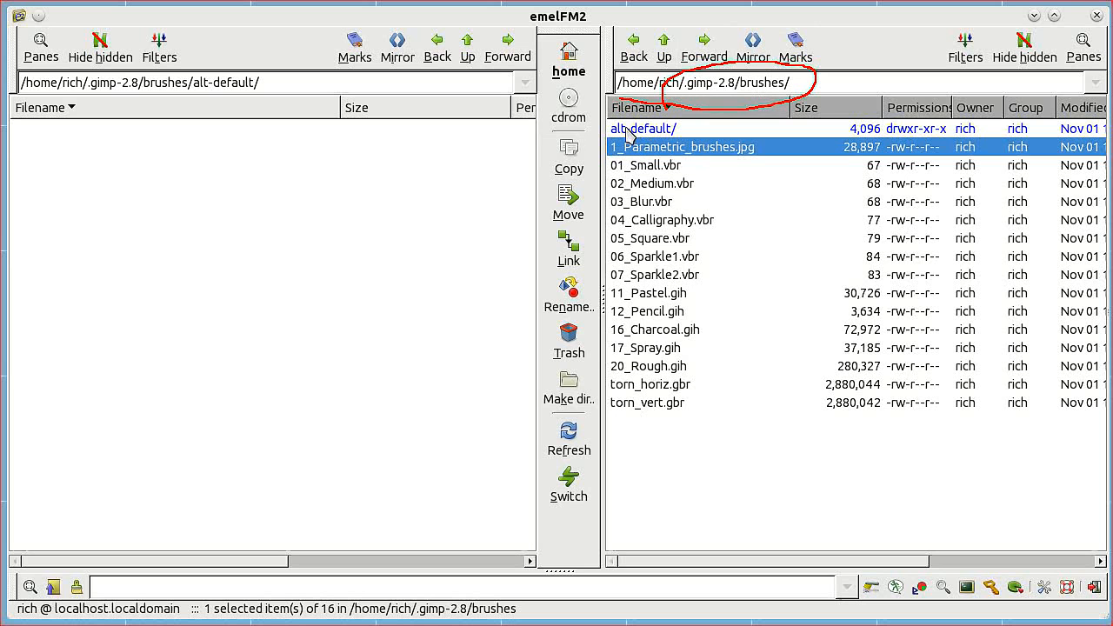
{"action": "double_click", "coordinate": [632, 131]}
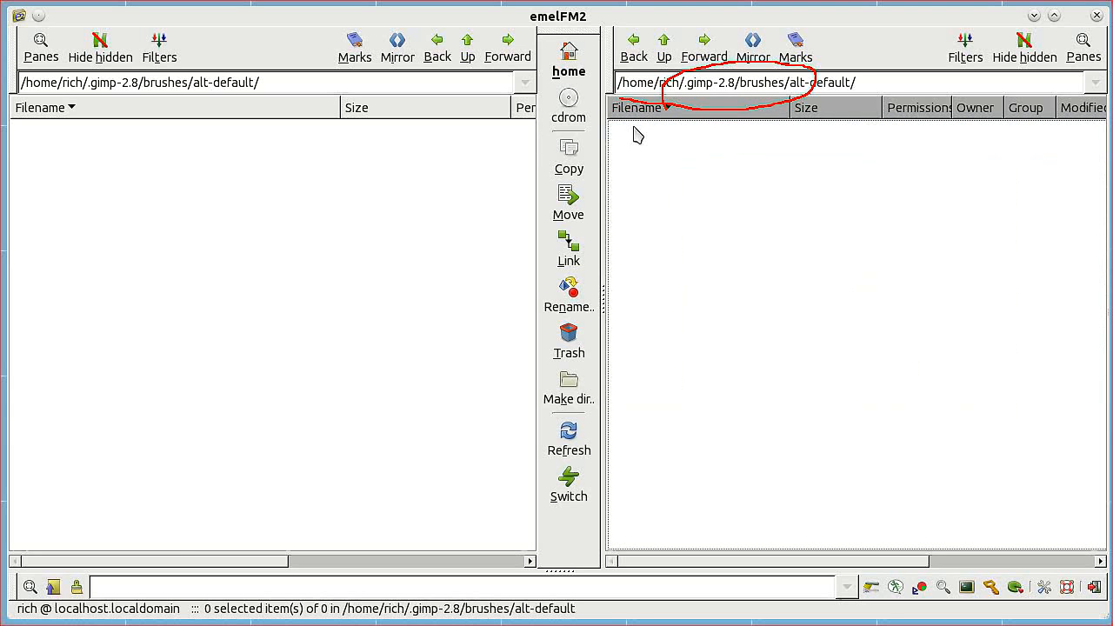
Step: Go up to the .gimp-2.8/brushes folder and move the files from 1_Parametric_brushes.jpg through torn_vert.gbr into its alt-default subfolder
{"action": "left_click", "coordinate": [663, 45]}
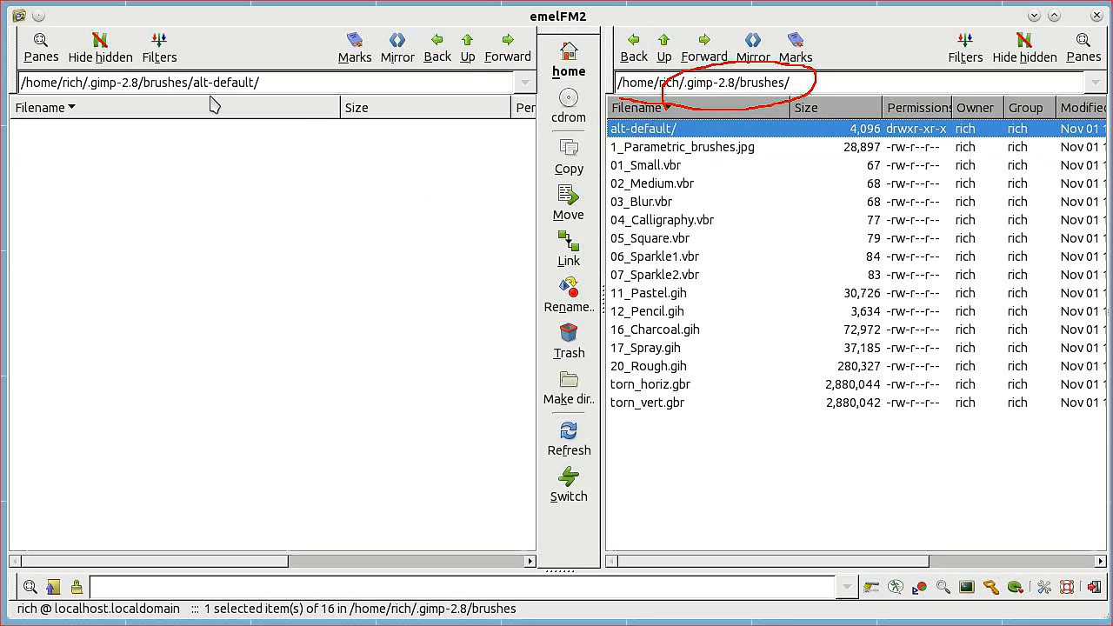
{"action": "mouse_move", "coordinate": [118, 103]}
{"action": "left_mouse_down"}
{"action": "mouse_move", "coordinate": [223, 103]}
{"action": "mouse_move", "coordinate": [274, 82]}
{"action": "mouse_move", "coordinate": [246, 54]}
{"action": "mouse_move", "coordinate": [85, 72]}
{"action": "mouse_move", "coordinate": [79, 92]}
{"action": "mouse_move", "coordinate": [138, 106]}
{"action": "left_mouse_up"}
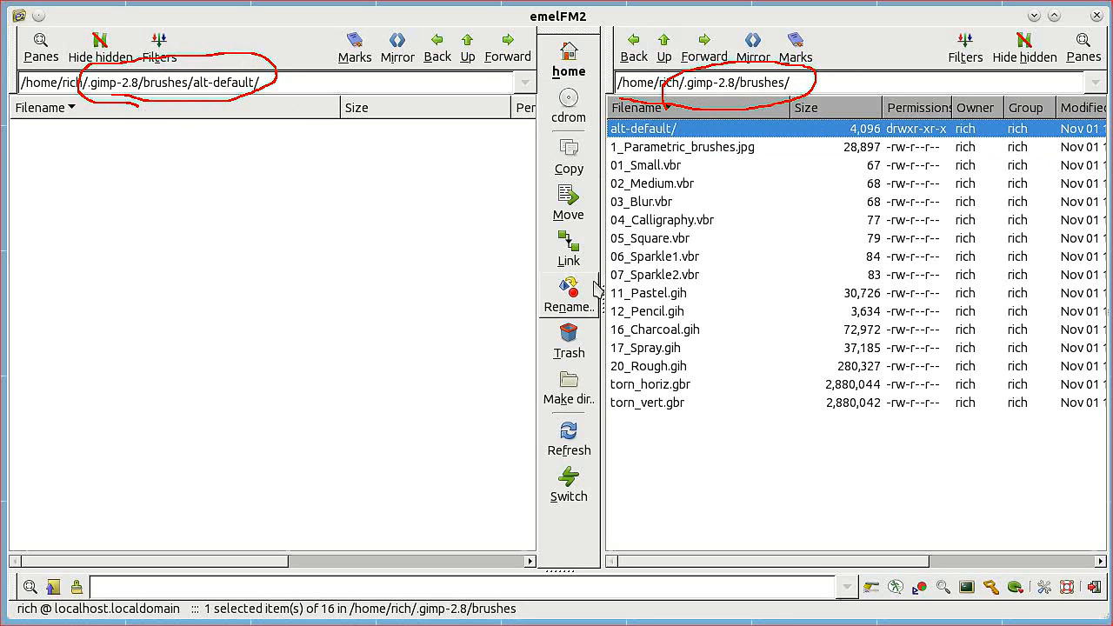
{"action": "left_click", "coordinate": [658, 155]}
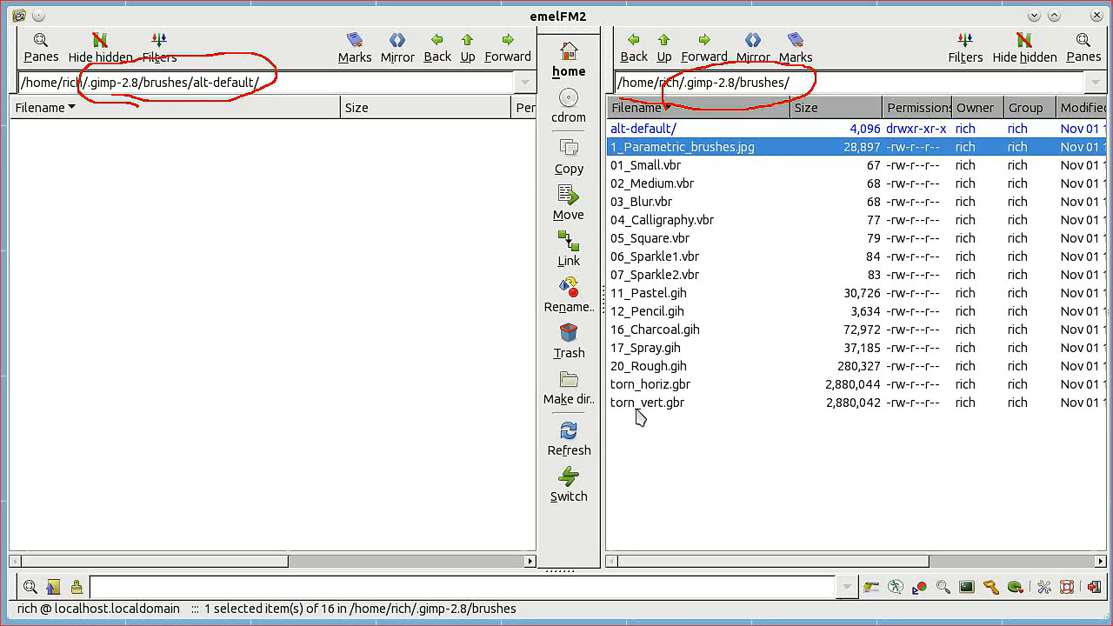
{"action": "left_click", "coordinate": [640, 403], "text": "shift"}
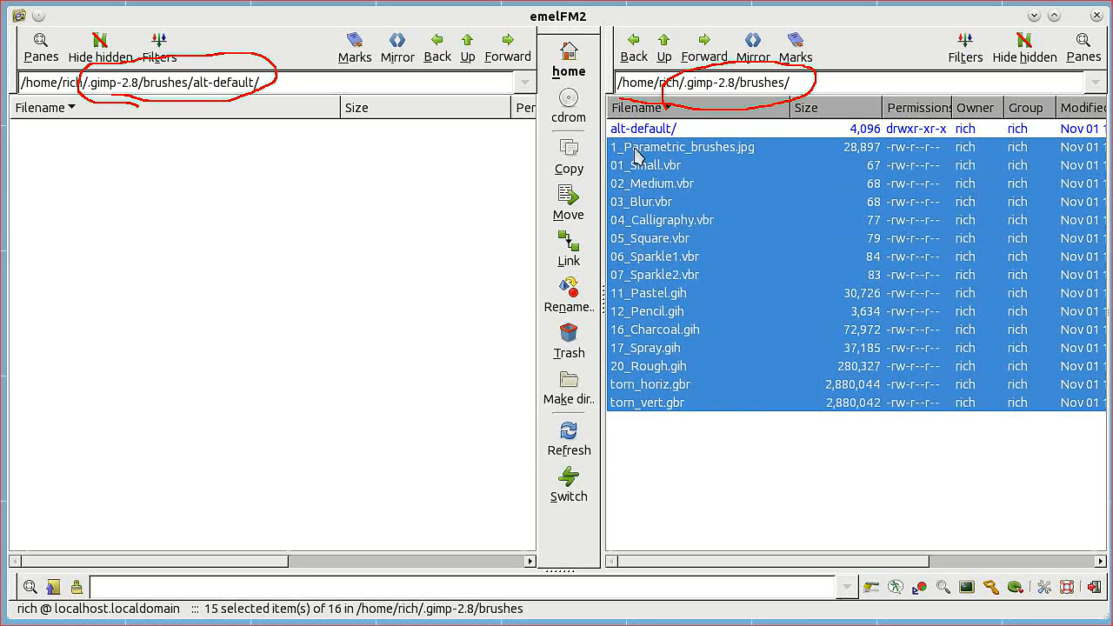
{"action": "left_click_drag", "start_coordinate": [663, 149], "coordinate": [225, 164]}
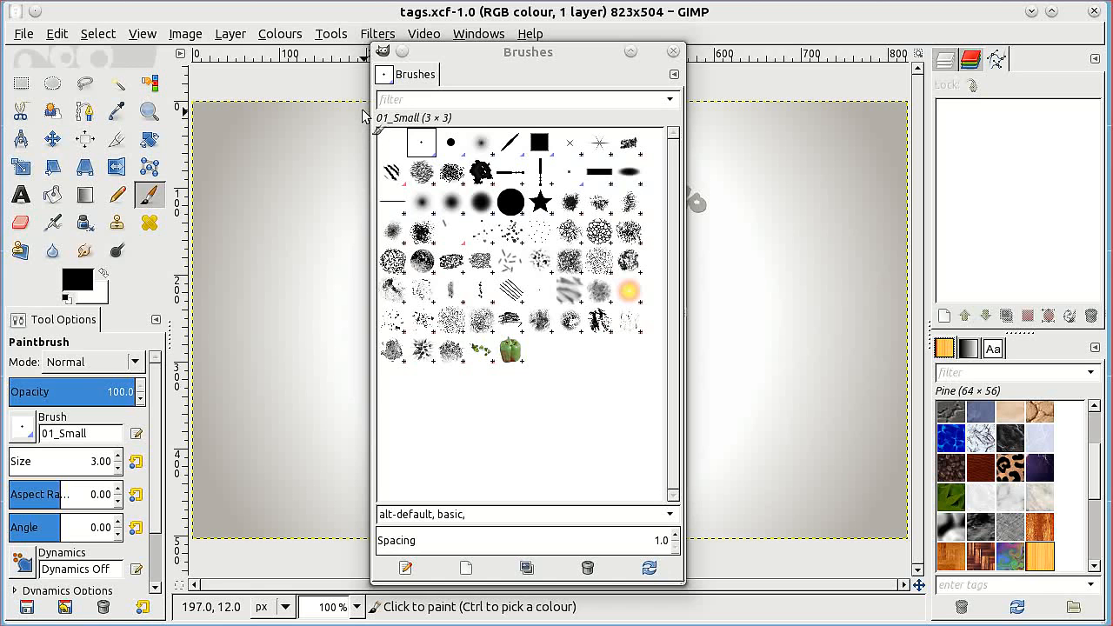
Step: Switch to GIMP and check the tags of the brushes from 02_Medium through 06_Sparkle1, and of 01_Small
{"action": "mouse_move", "coordinate": [360, 101]}
{"action": "left_mouse_down"}
{"action": "mouse_move", "coordinate": [472, 132]}
{"action": "mouse_move", "coordinate": [510, 122]}
{"action": "mouse_move", "coordinate": [515, 92]}
{"action": "mouse_move", "coordinate": [395, 83]}
{"action": "mouse_move", "coordinate": [361, 99]}
{"action": "left_mouse_up"}
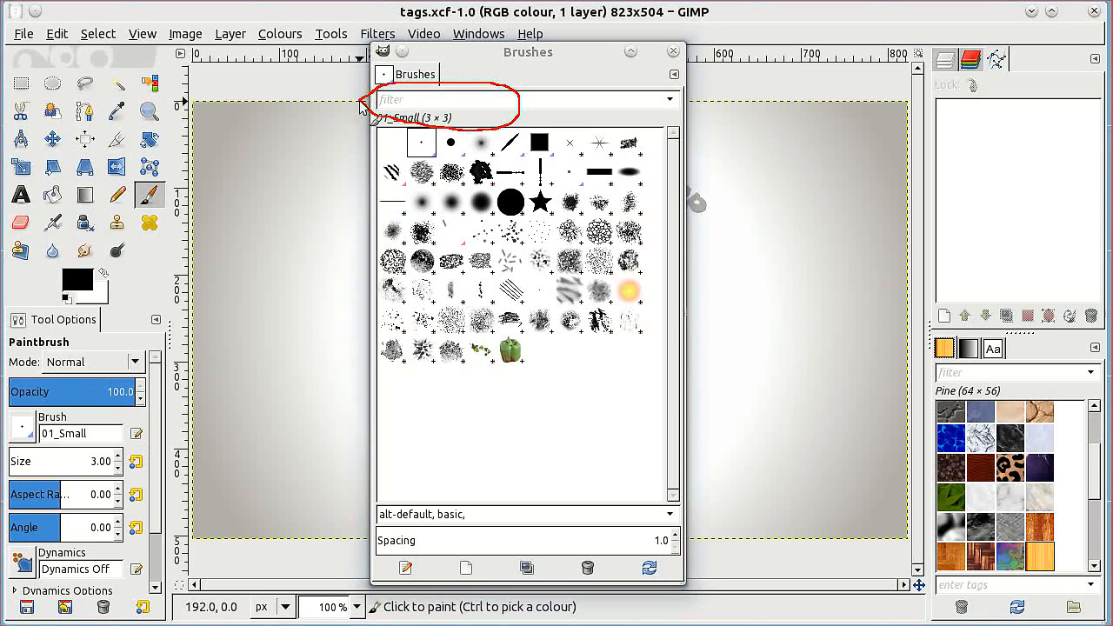
{"action": "mouse_move", "coordinate": [451, 498]}
{"action": "left_mouse_down"}
{"action": "mouse_move", "coordinate": [390, 494]}
{"action": "mouse_move", "coordinate": [335, 515]}
{"action": "mouse_move", "coordinate": [350, 535]}
{"action": "mouse_move", "coordinate": [502, 538]}
{"action": "mouse_move", "coordinate": [512, 504]}
{"action": "mouse_move", "coordinate": [455, 502]}
{"action": "left_mouse_up"}
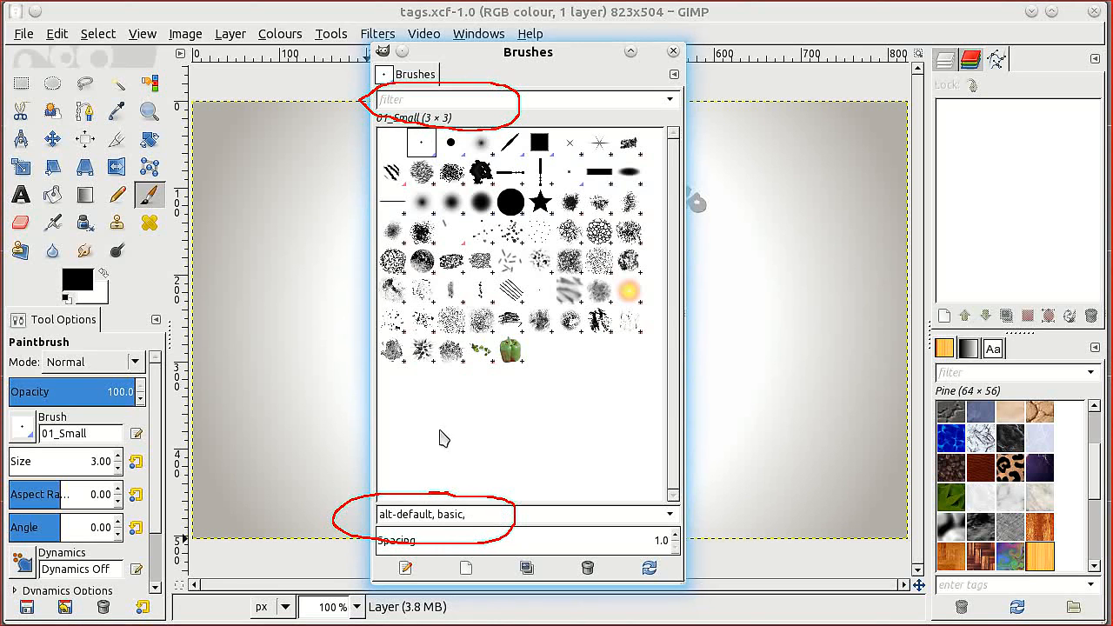
{"action": "left_click", "coordinate": [452, 146]}
{"action": "left_click", "coordinate": [485, 149]}
{"action": "left_click", "coordinate": [512, 147]}
{"action": "left_click", "coordinate": [539, 142]}
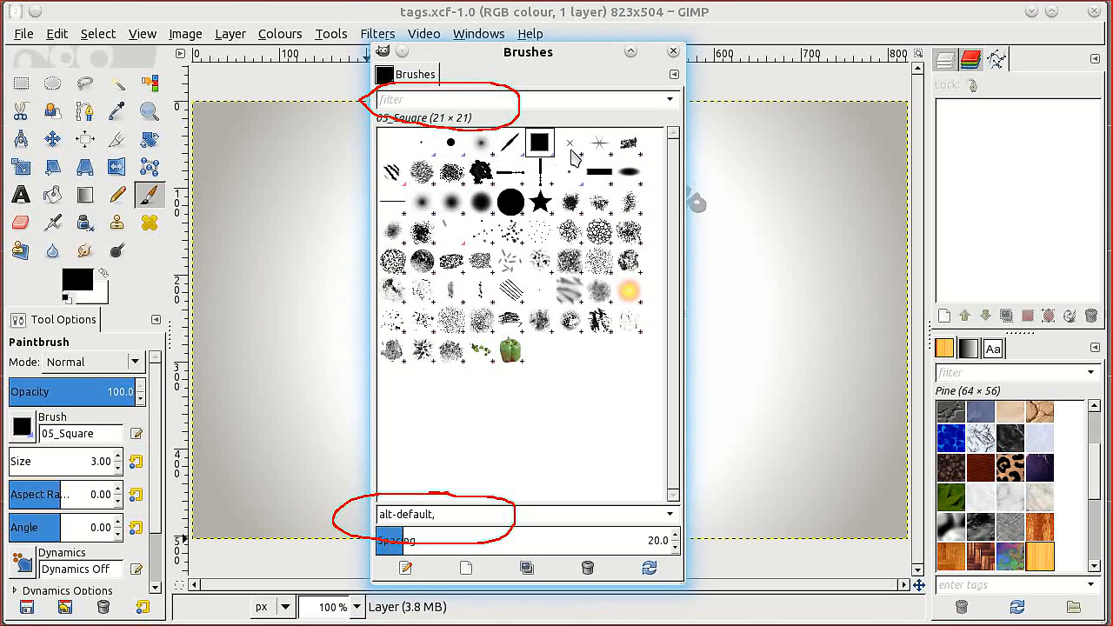
{"action": "left_click", "coordinate": [570, 143]}
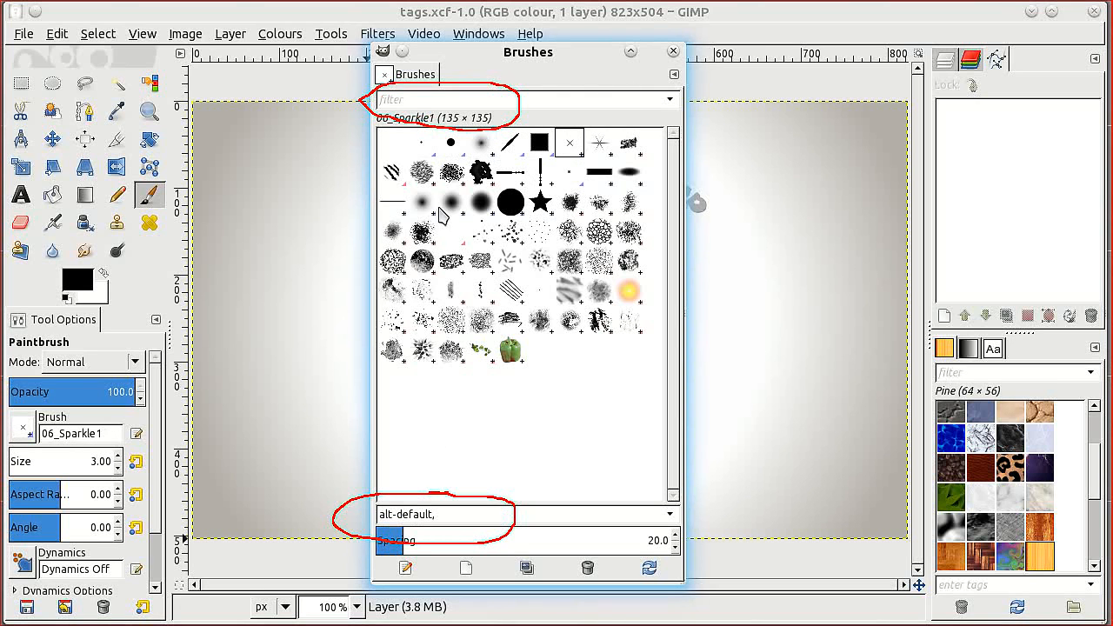
{"action": "left_click", "coordinate": [421, 143]}
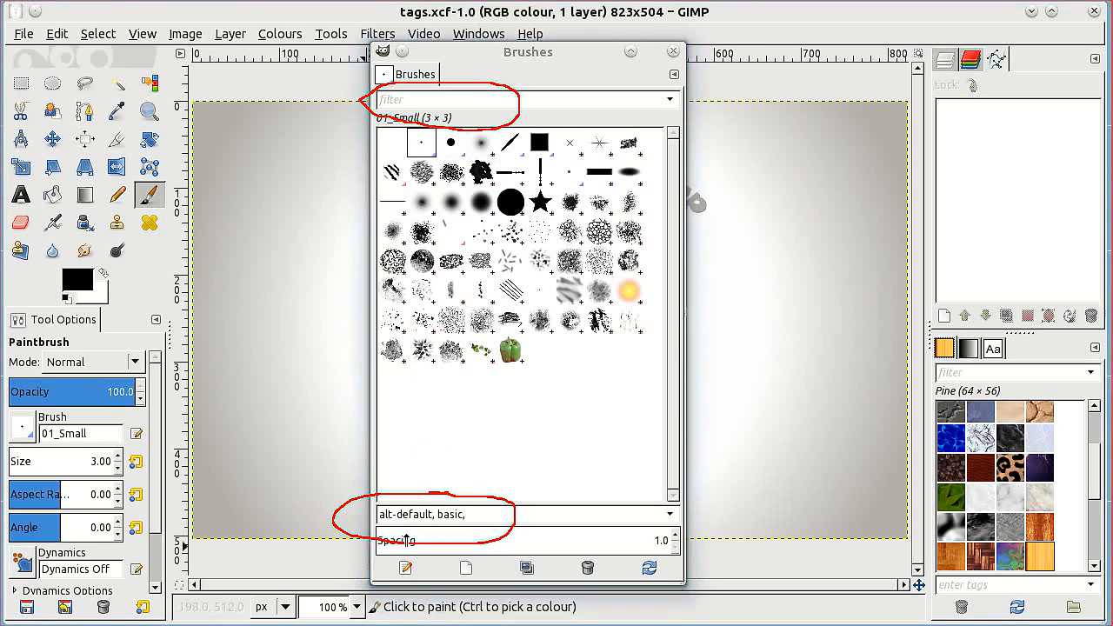
Step: Filter the brushes by the alt-default tag to view its set, and clear the filter
{"action": "left_click", "coordinate": [672, 101]}
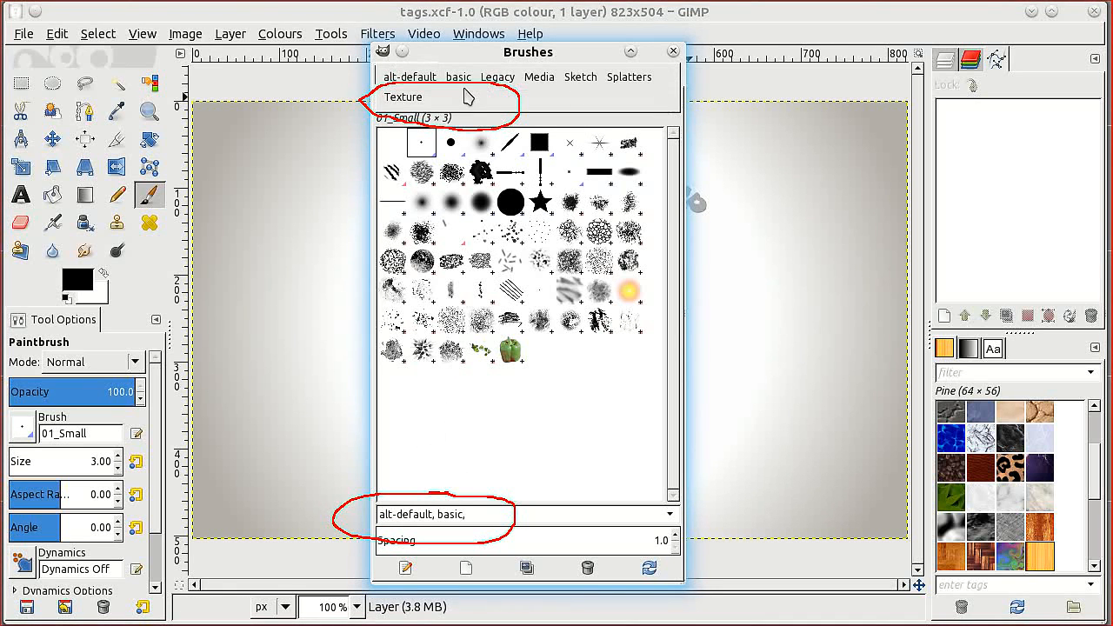
{"action": "left_click", "coordinate": [410, 77]}
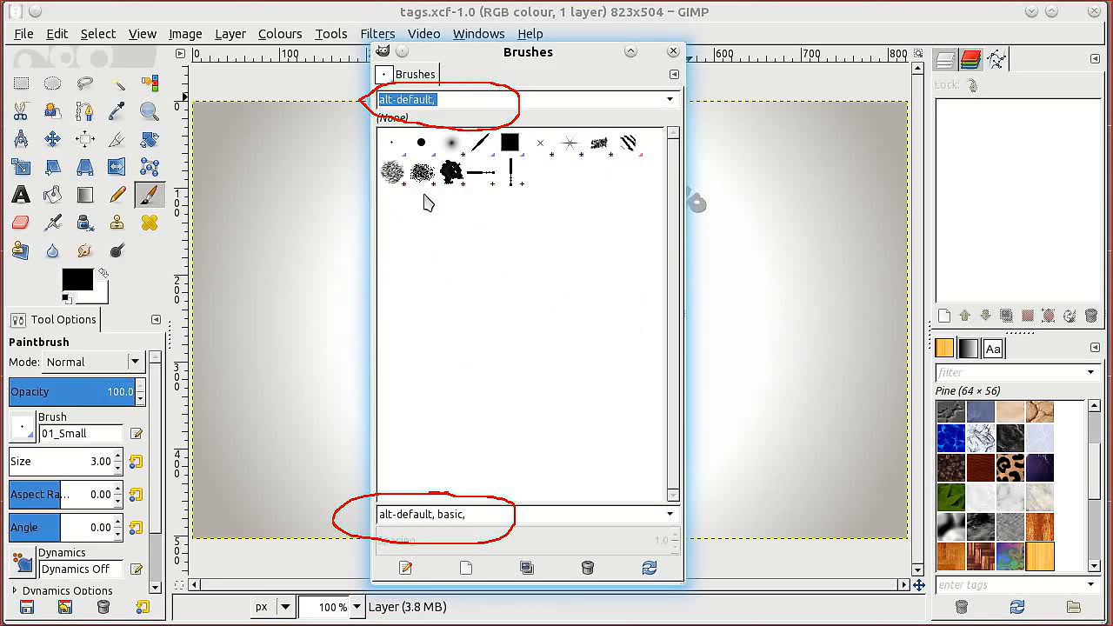
{"action": "left_click", "coordinate": [590, 99]}
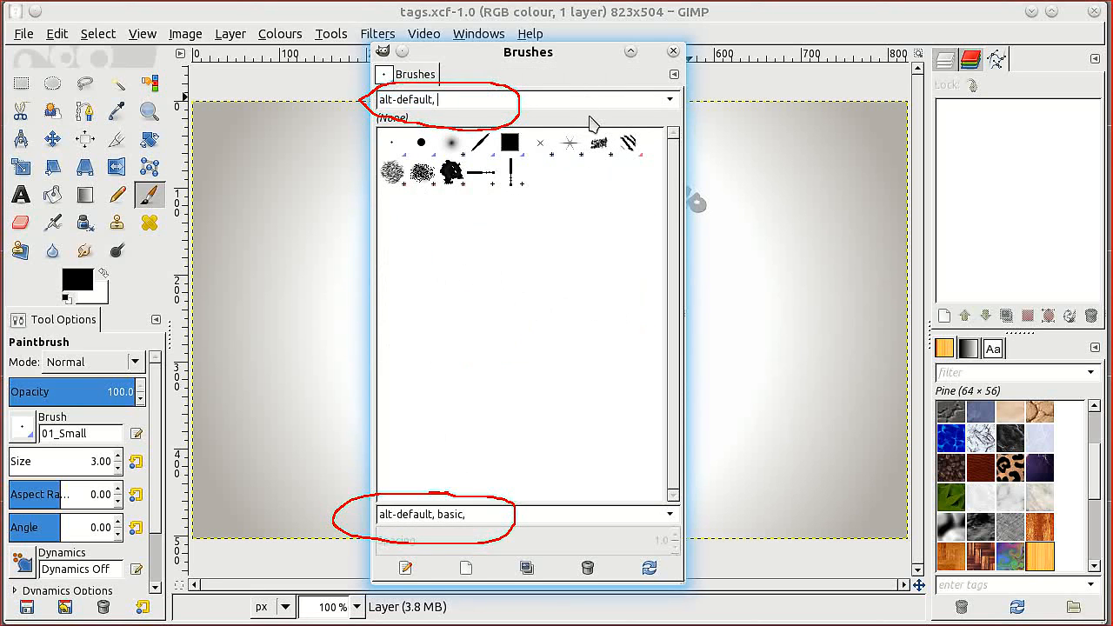
{"action": "key", "text": "ctrl+a"}
{"action": "key", "text": "BackSpace"}
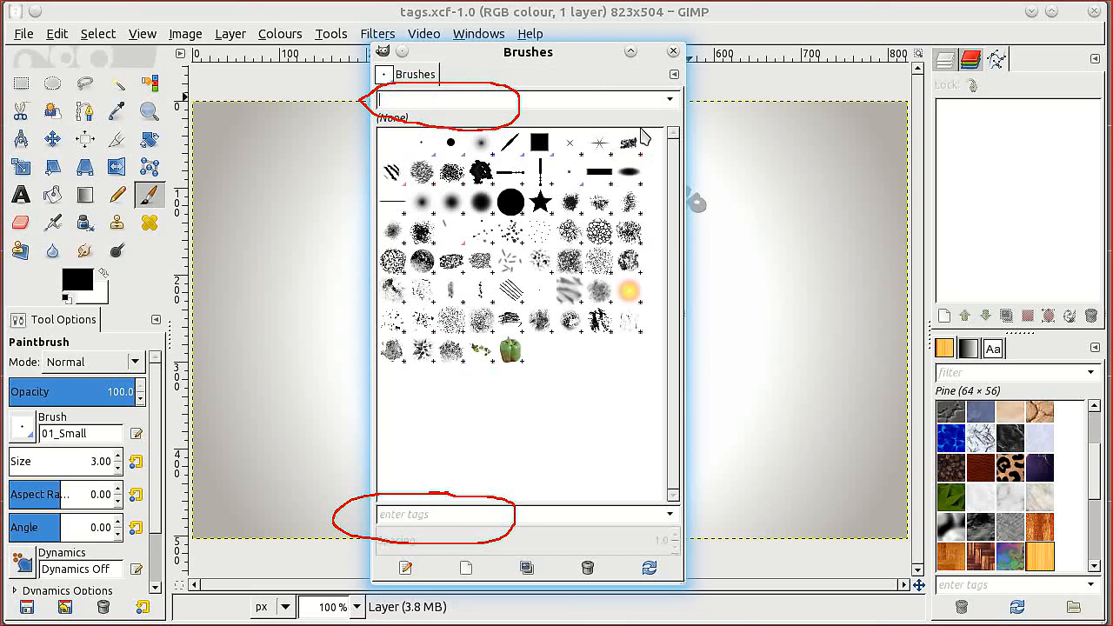
Step: Filter the brushes by the basic tag and check the tags of the horizontal tear and 2. Block 01 brushes
{"action": "left_click", "coordinate": [676, 100]}
{"action": "left_click", "coordinate": [458, 78]}
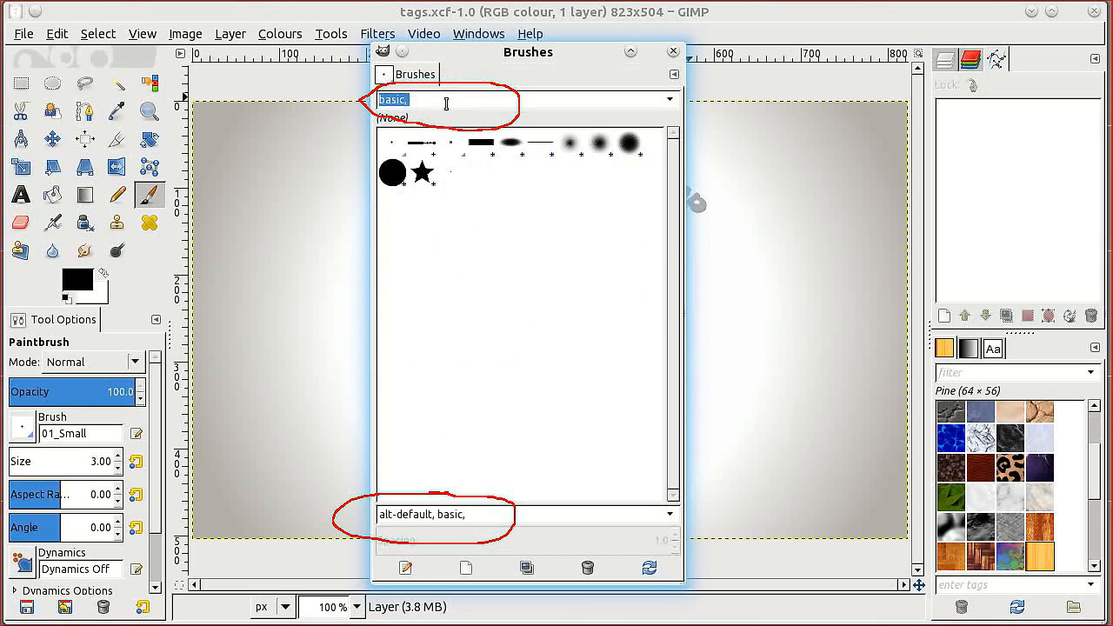
{"action": "left_click", "coordinate": [421, 145]}
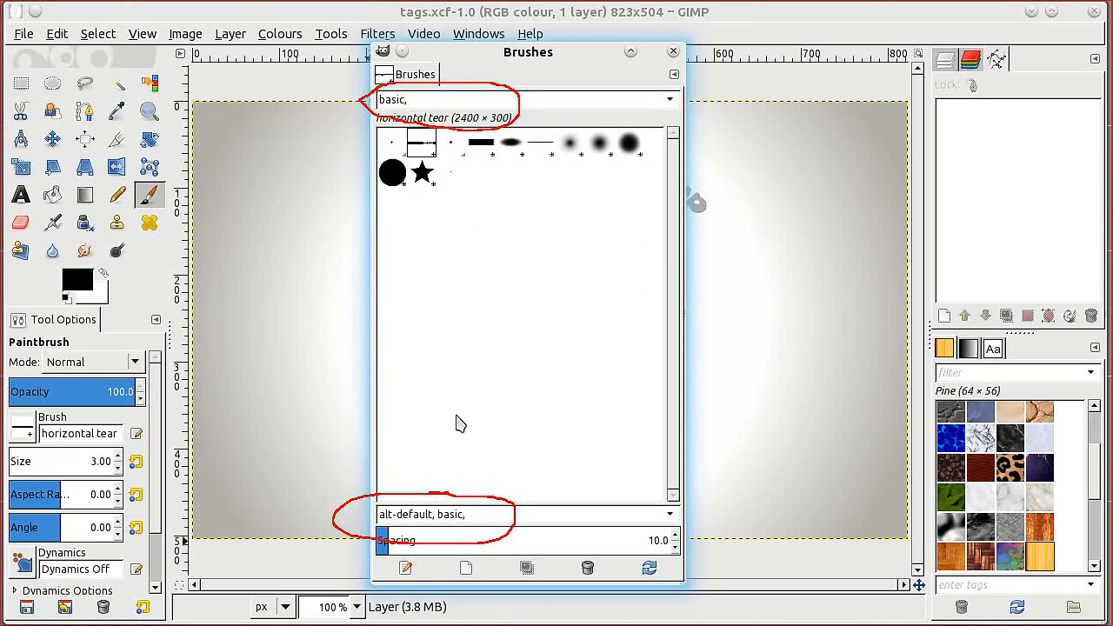
{"action": "left_click", "coordinate": [483, 144]}
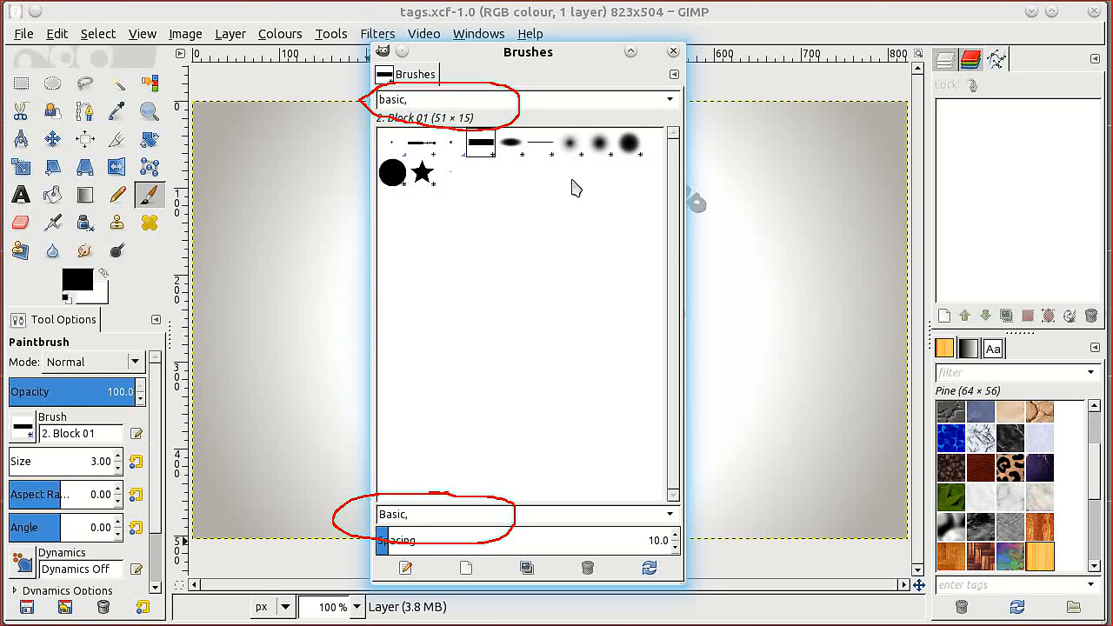
Step: Combine the basic brush filter with the alt-default tag, clear it, and choose alt-default alone as the filter tag
{"action": "left_click", "coordinate": [671, 101]}
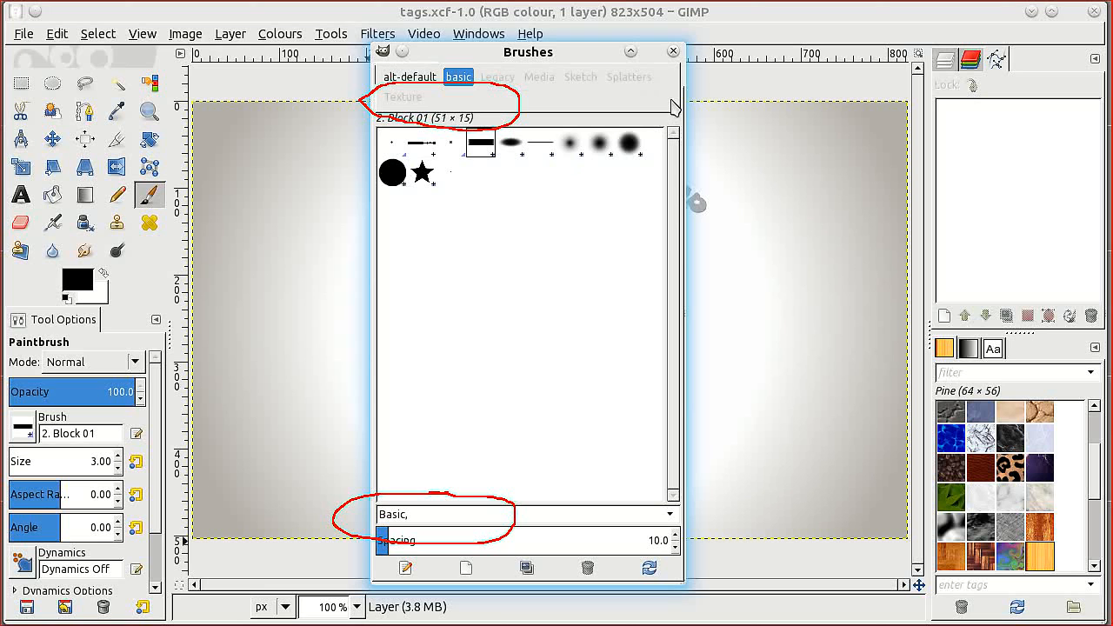
{"action": "left_click", "coordinate": [418, 80]}
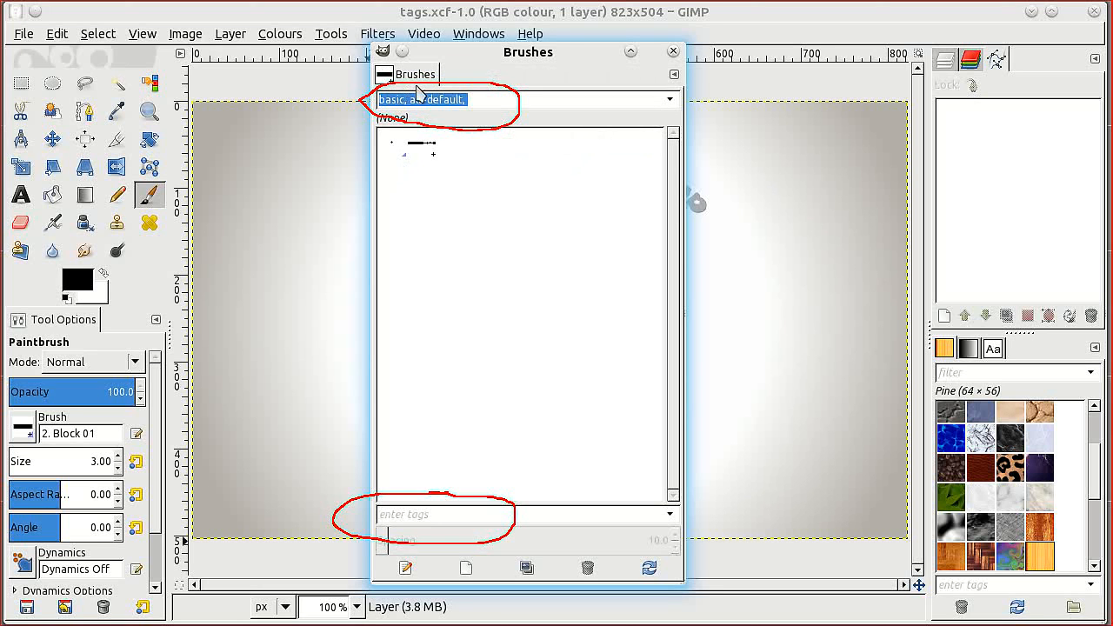
{"action": "left_click", "coordinate": [484, 99]}
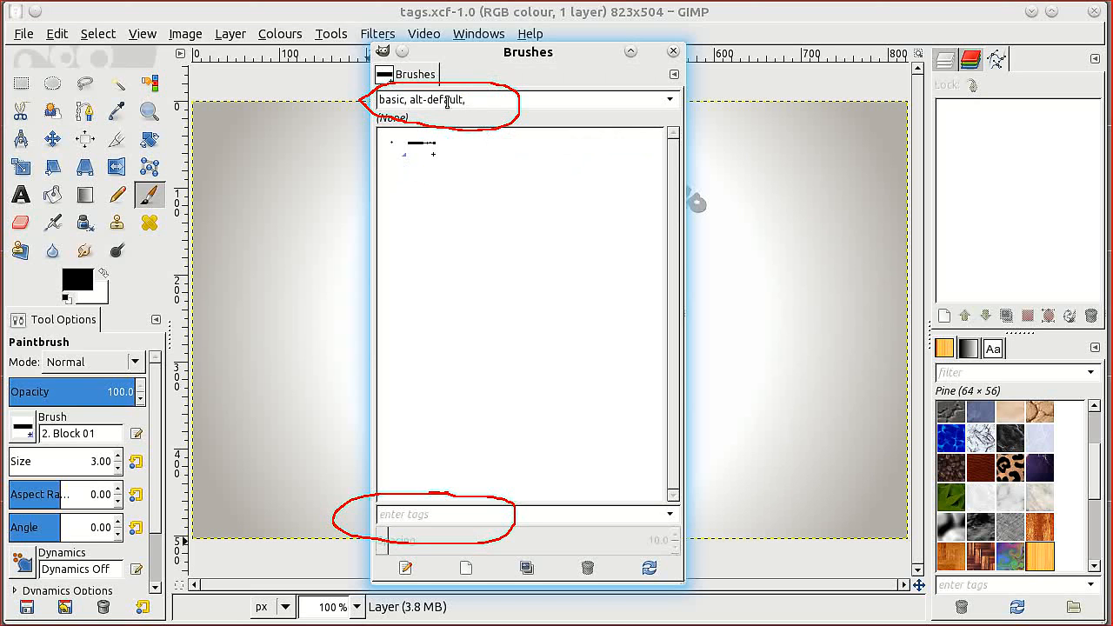
{"action": "key", "text": "ctrl+a"}
{"action": "key", "text": "BackSpace"}
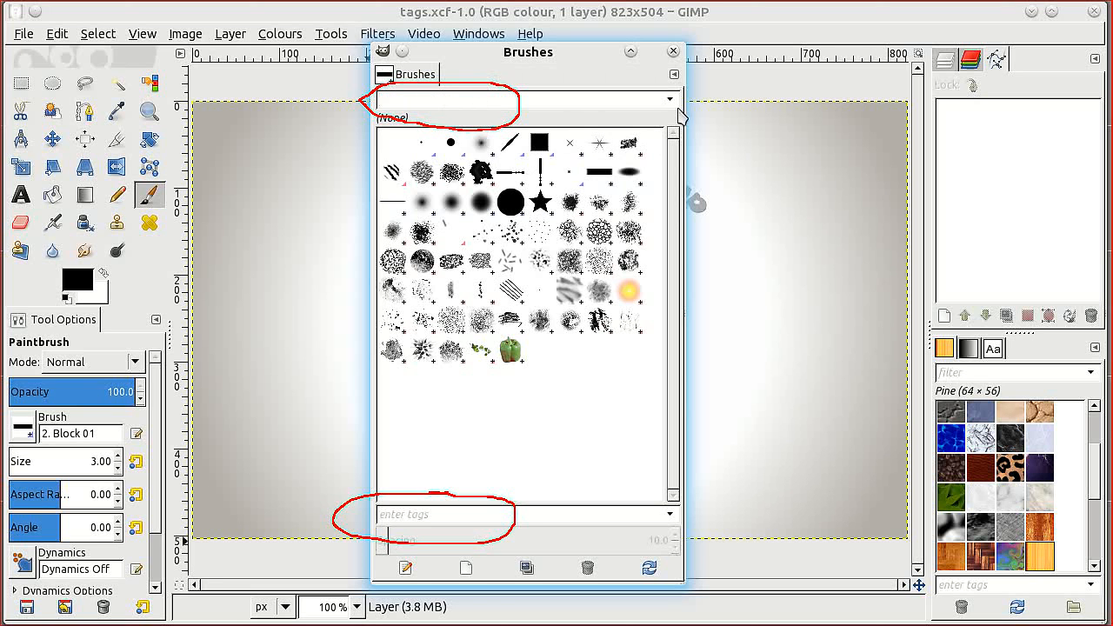
{"action": "left_click", "coordinate": [669, 99]}
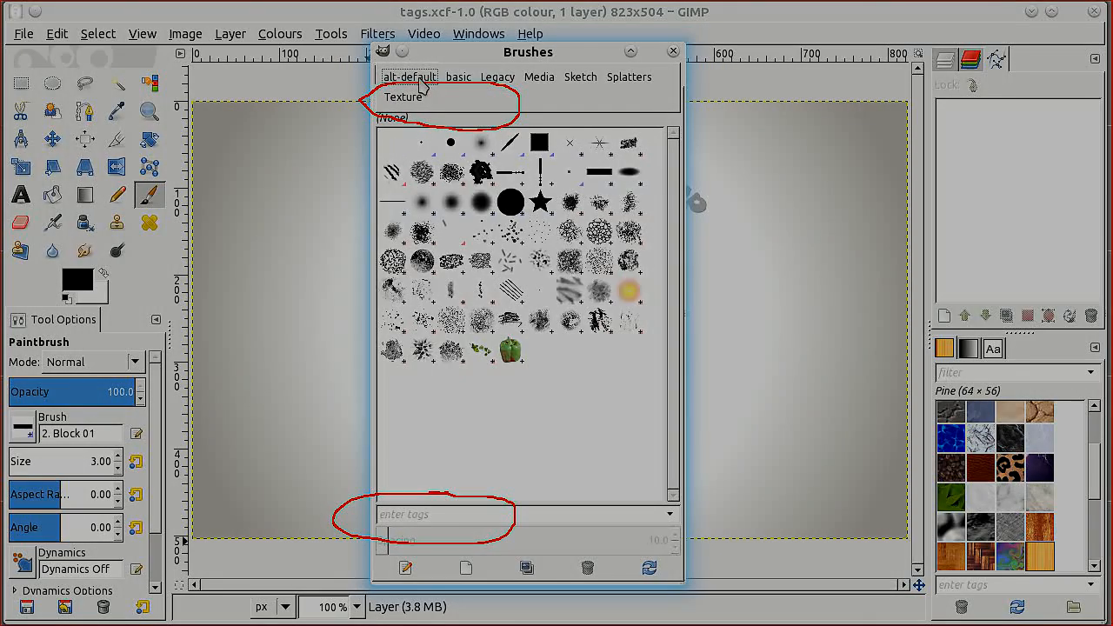
{"action": "left_click", "coordinate": [418, 80]}
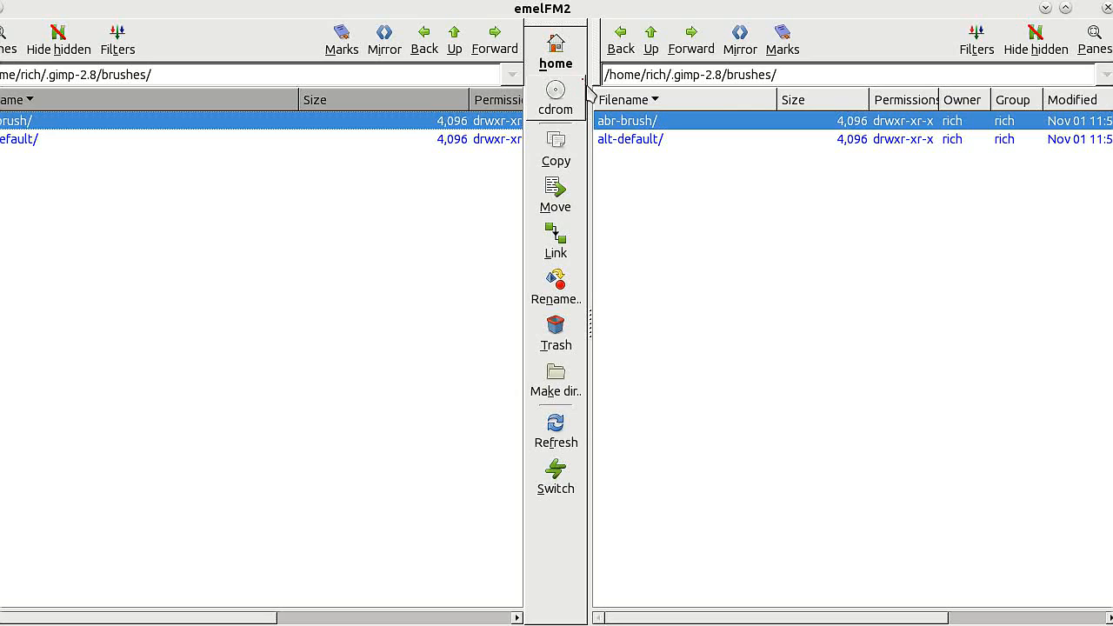
Step: Switch to emelFM2 and open the abr-brush folder inside .gimp-2.8/brushes to view its brush files
{"action": "mouse_move", "coordinate": [586, 86]}
{"action": "left_mouse_down"}
{"action": "mouse_move", "coordinate": [694, 109]}
{"action": "mouse_move", "coordinate": [793, 83]}
{"action": "mouse_move", "coordinate": [773, 52]}
{"action": "mouse_move", "coordinate": [692, 35]}
{"action": "mouse_move", "coordinate": [594, 67]}
{"action": "left_mouse_up"}
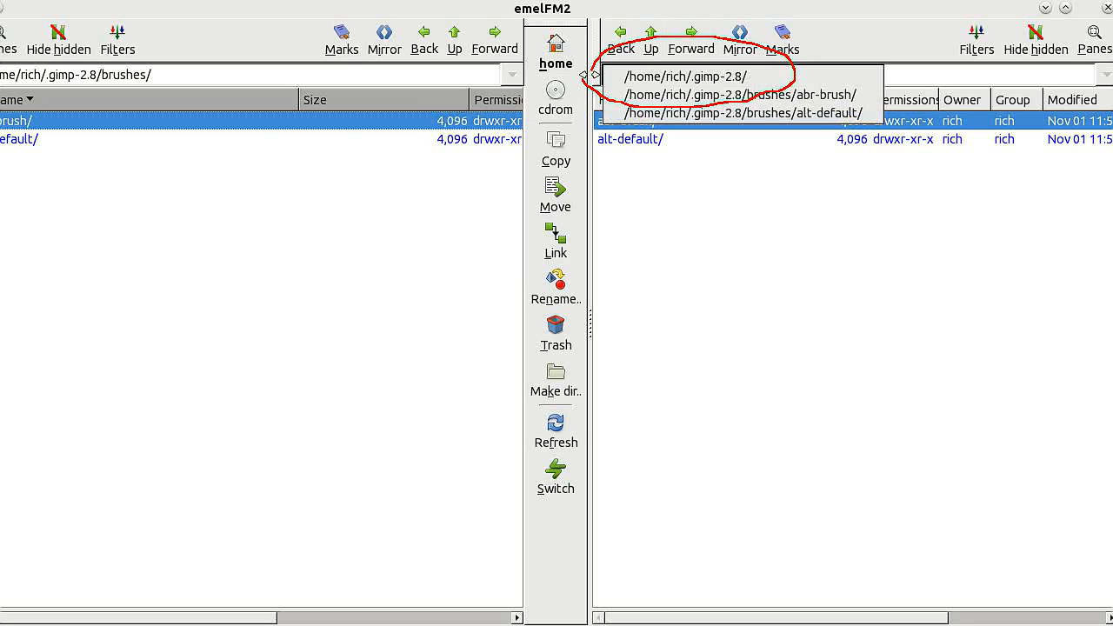
{"action": "left_click", "coordinate": [728, 175]}
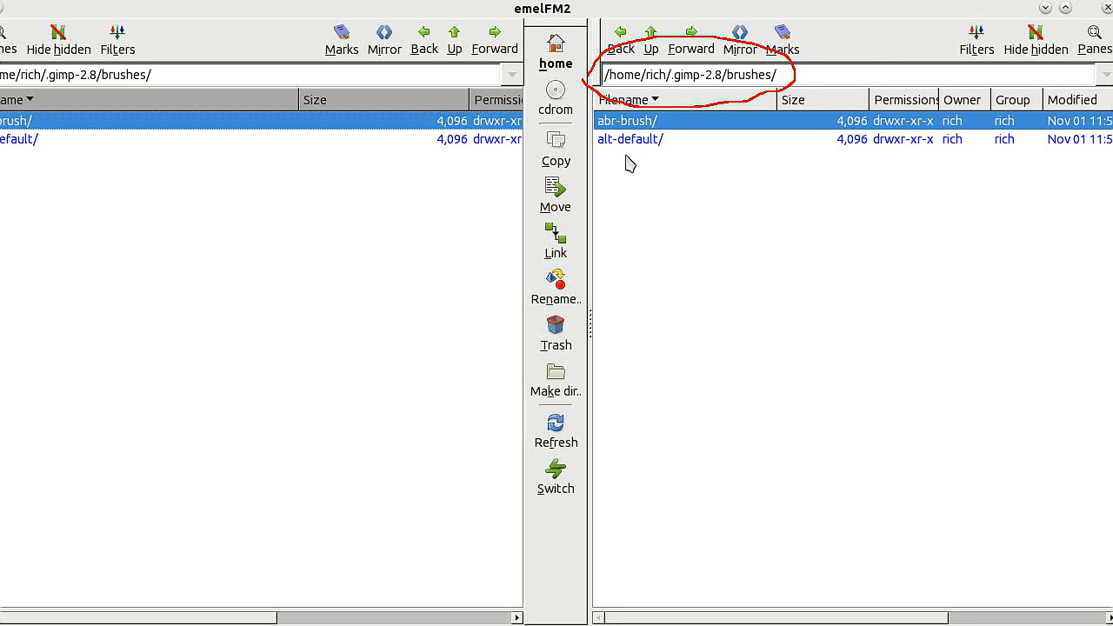
{"action": "mouse_move", "coordinate": [600, 137]}
{"action": "left_mouse_down"}
{"action": "mouse_move", "coordinate": [642, 133]}
{"action": "mouse_move", "coordinate": [653, 116]}
{"action": "mouse_move", "coordinate": [615, 105]}
{"action": "mouse_move", "coordinate": [636, 145]}
{"action": "left_mouse_up"}
{"action": "double_click", "coordinate": [667, 122]}
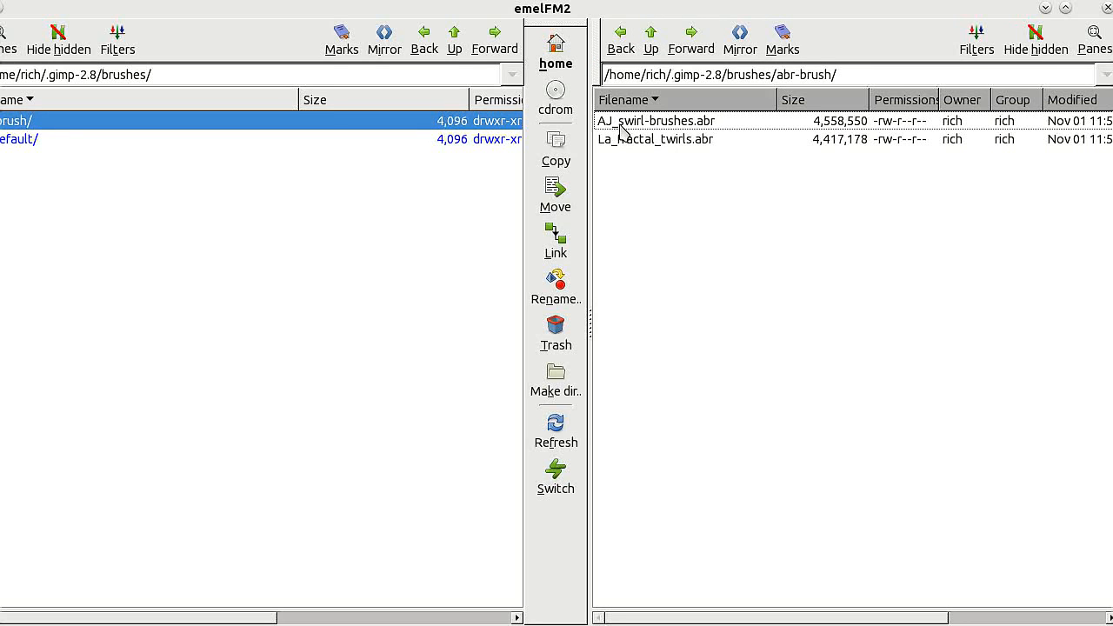
{"action": "mouse_move", "coordinate": [619, 128]}
{"action": "left_mouse_down"}
{"action": "mouse_move", "coordinate": [609, 122]}
{"action": "mouse_move", "coordinate": [696, 147]}
{"action": "mouse_move", "coordinate": [630, 111]}
{"action": "left_mouse_up"}
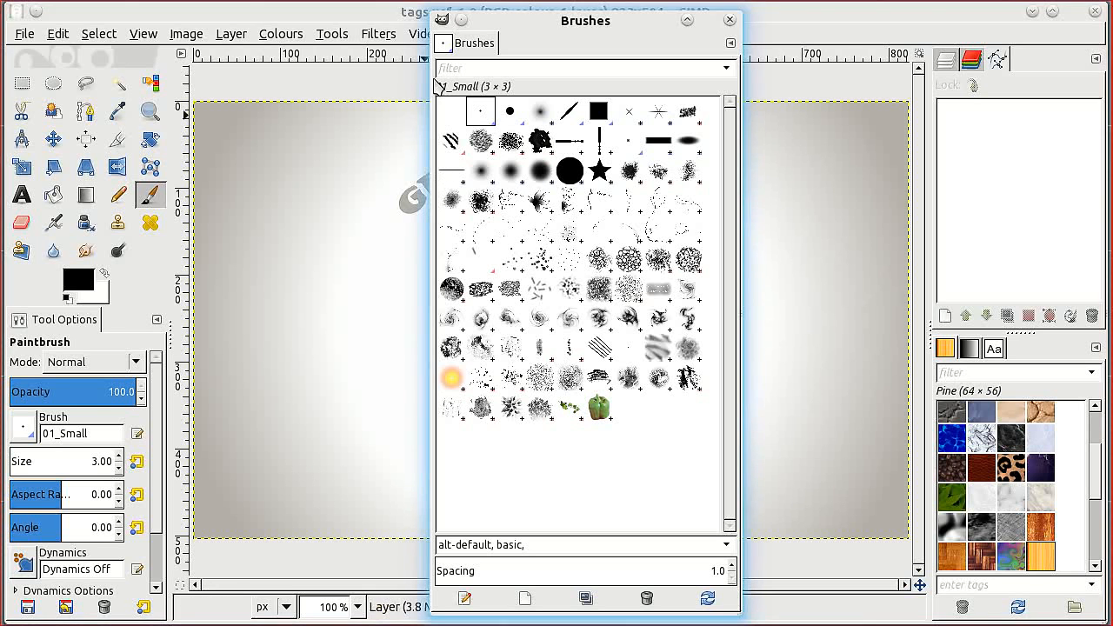
Step: Switch to GIMP and check the tags of the brushes from 02_Medium through 05_Square, z Pepper and Pencil Scratch
{"action": "mouse_move", "coordinate": [428, 79]}
{"action": "left_mouse_down"}
{"action": "mouse_move", "coordinate": [471, 95]}
{"action": "mouse_move", "coordinate": [519, 51]}
{"action": "mouse_move", "coordinate": [424, 61]}
{"action": "left_mouse_up"}
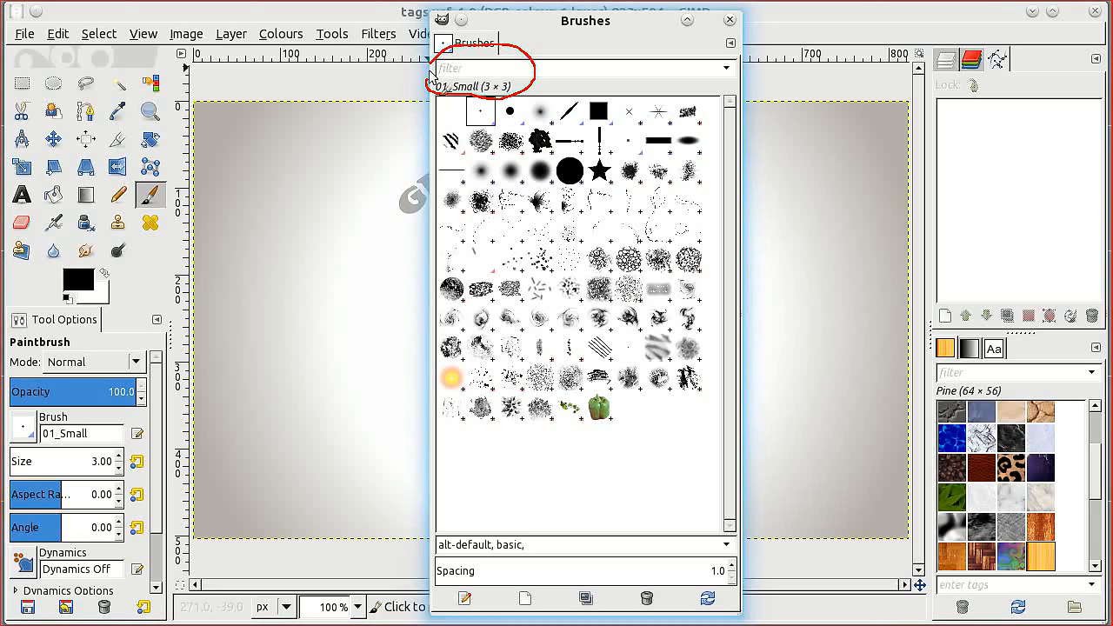
{"action": "mouse_move", "coordinate": [523, 539]}
{"action": "left_mouse_down"}
{"action": "mouse_move", "coordinate": [415, 511]}
{"action": "mouse_move", "coordinate": [394, 542]}
{"action": "mouse_move", "coordinate": [539, 572]}
{"action": "mouse_move", "coordinate": [581, 549]}
{"action": "mouse_move", "coordinate": [503, 528]}
{"action": "left_mouse_up"}
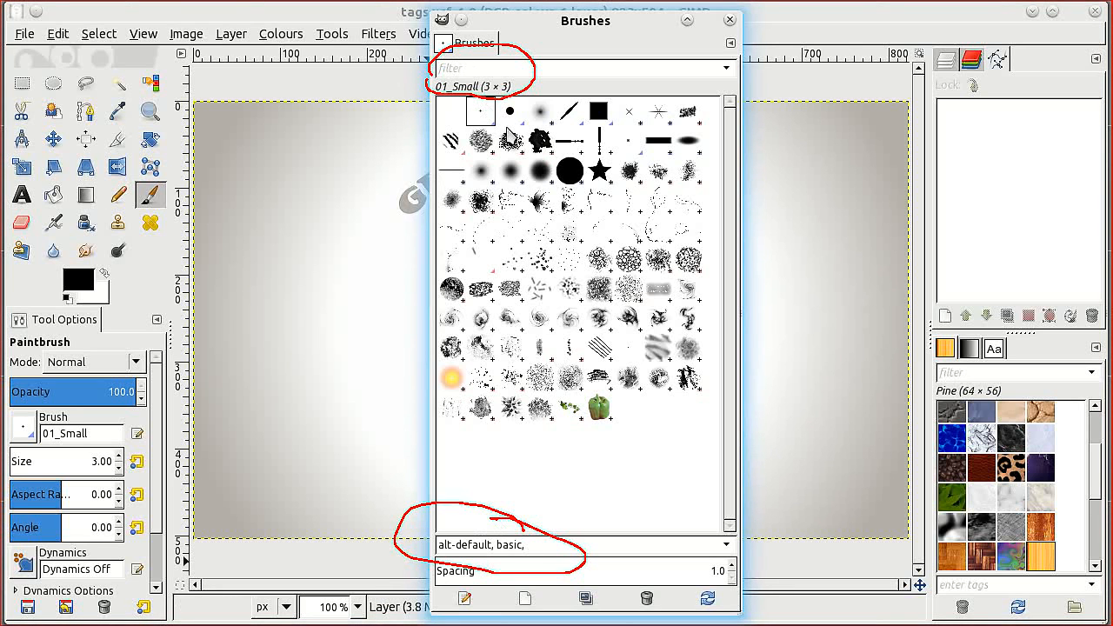
{"action": "left_click", "coordinate": [510, 112]}
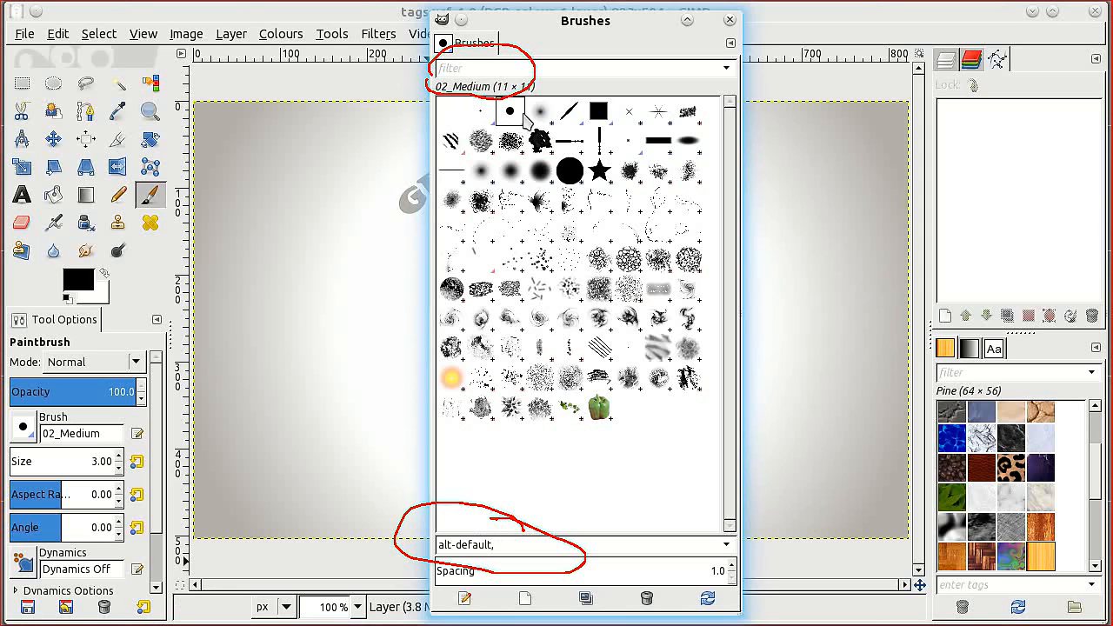
{"action": "left_click", "coordinate": [542, 112]}
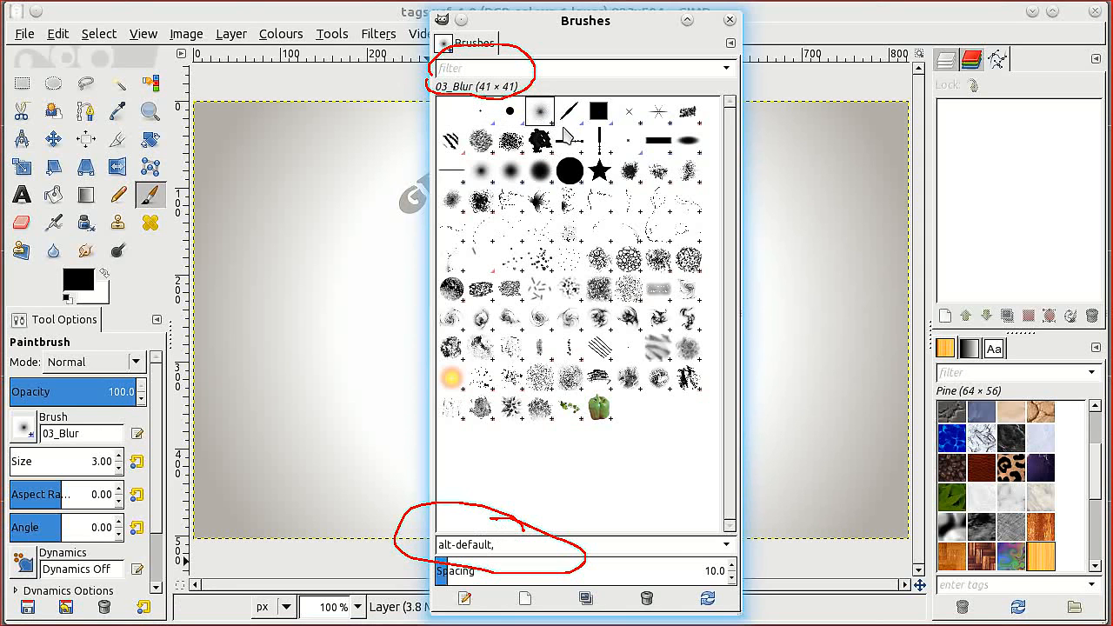
{"action": "left_click", "coordinate": [574, 117]}
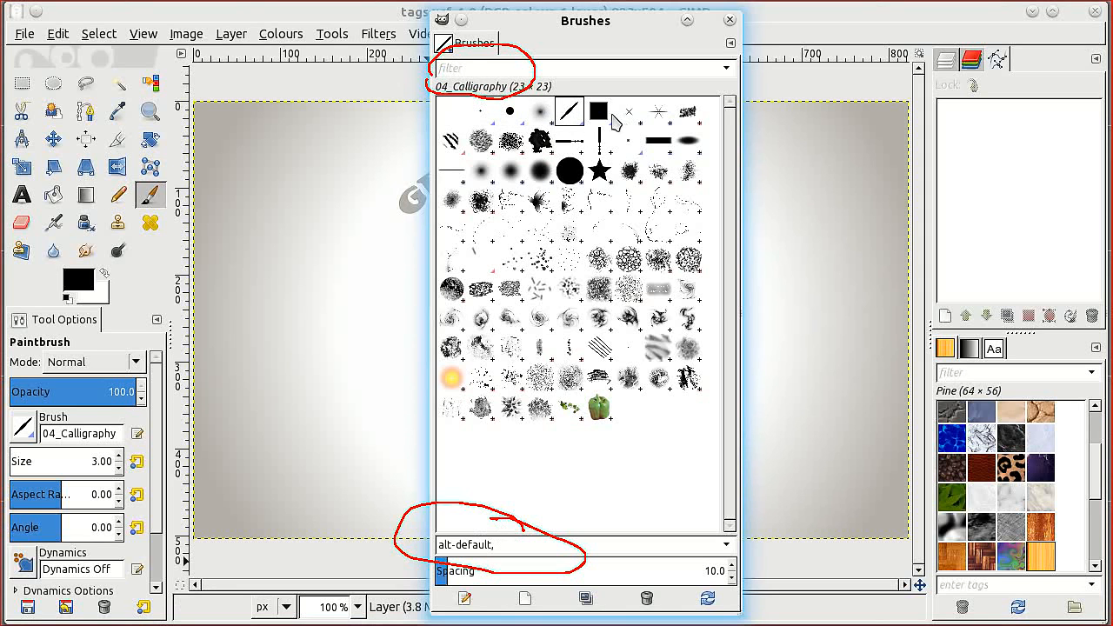
{"action": "left_click", "coordinate": [600, 116]}
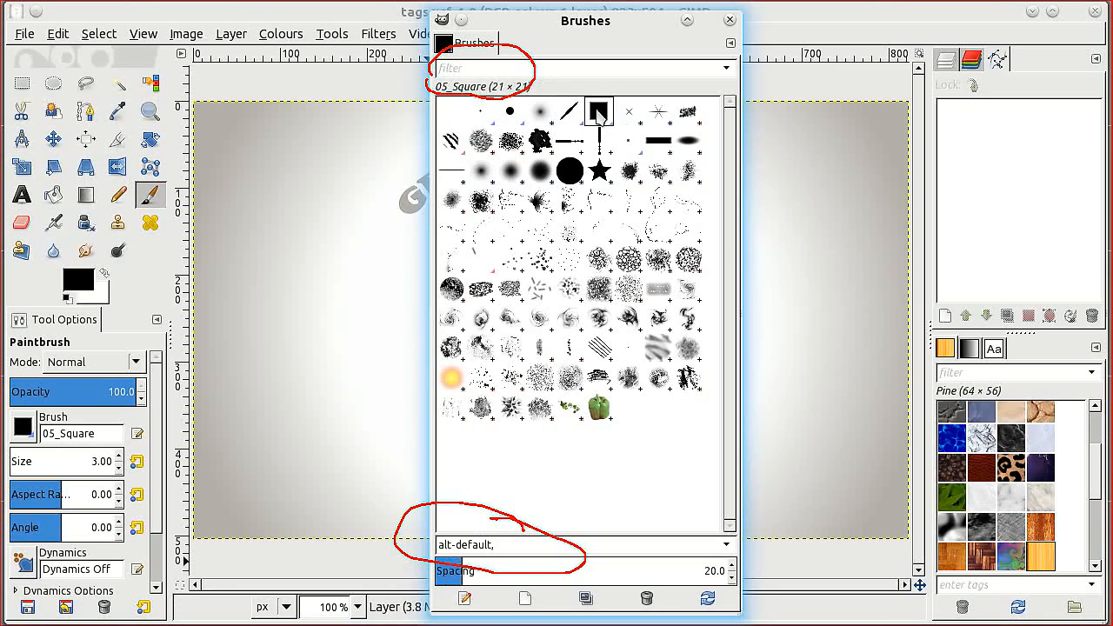
{"action": "left_click", "coordinate": [600, 407]}
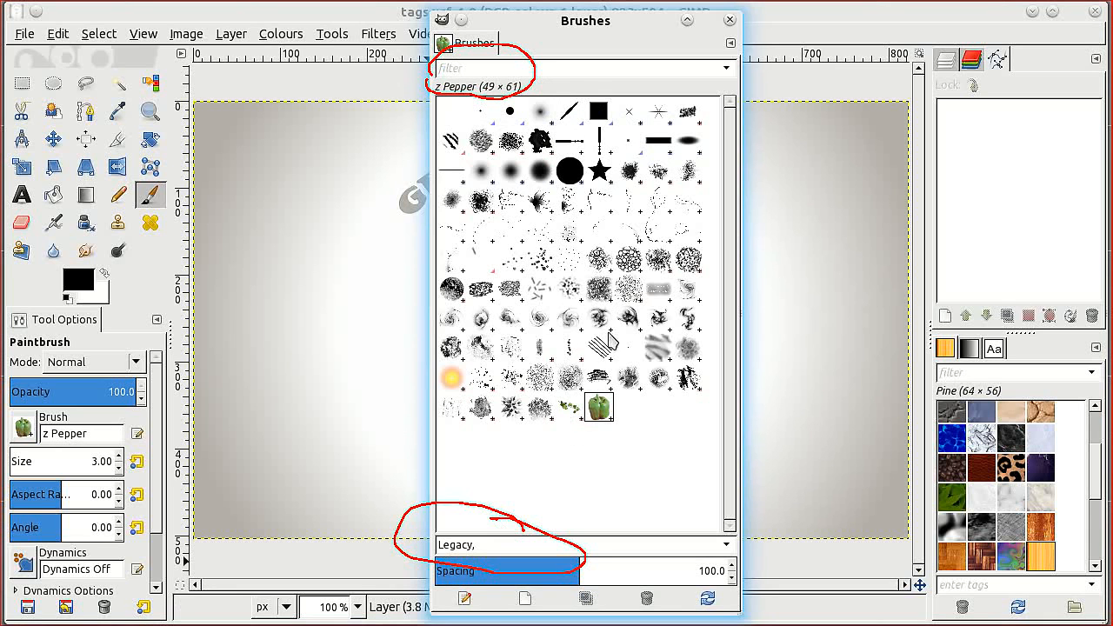
{"action": "left_click", "coordinate": [601, 348]}
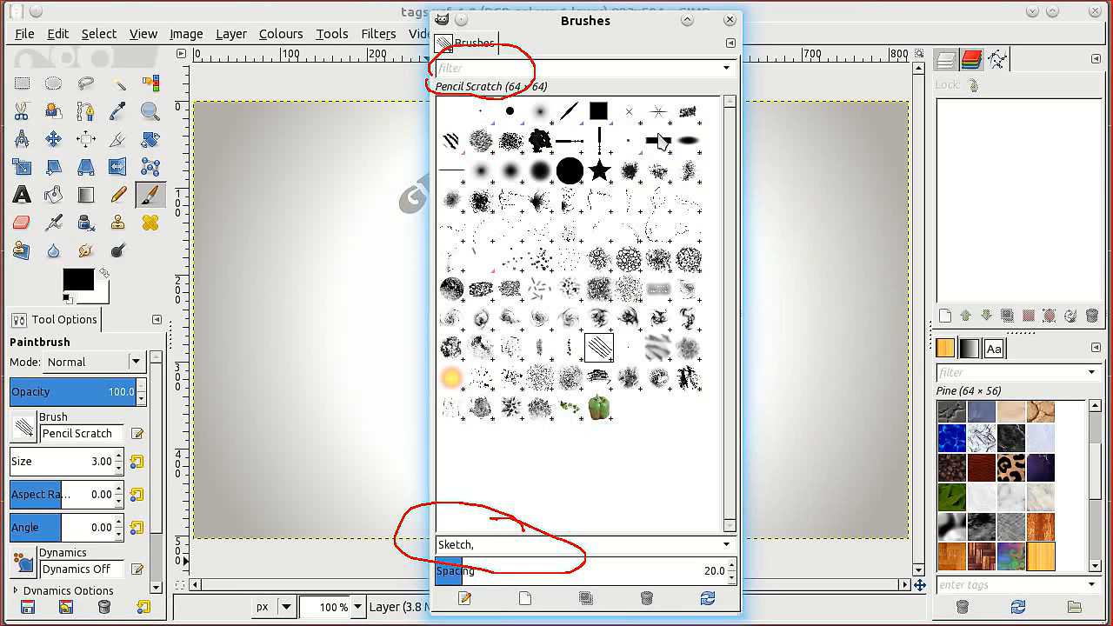
Step: Check the tags of two AJ_swirl-brushes brushes and filter the brush list by the abr-brush tag
{"action": "left_click", "coordinate": [603, 211]}
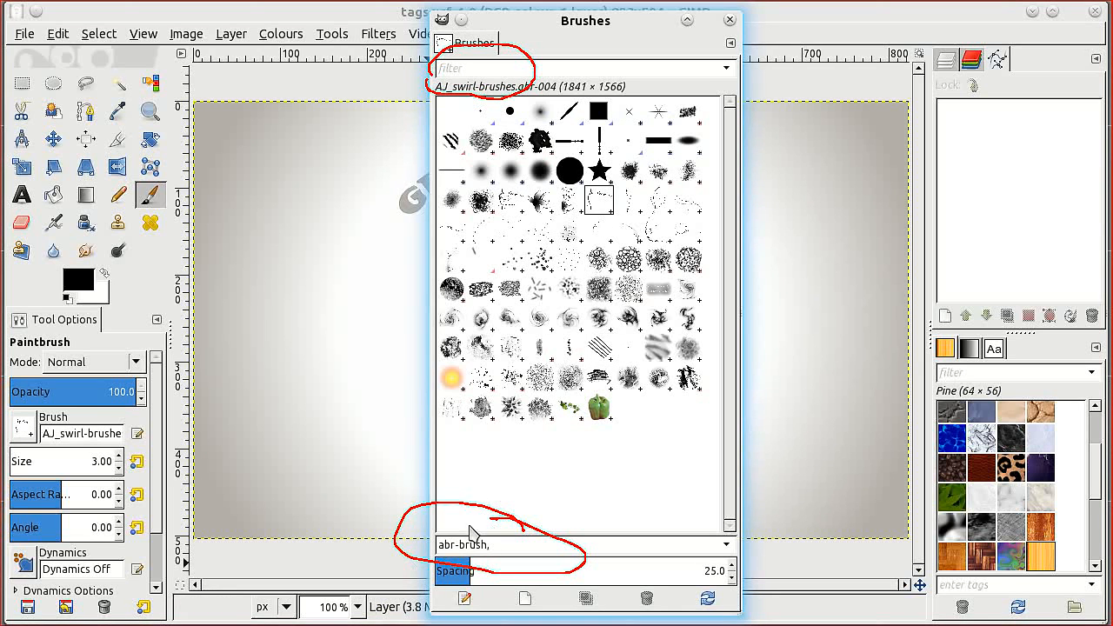
{"action": "left_click", "coordinate": [652, 229]}
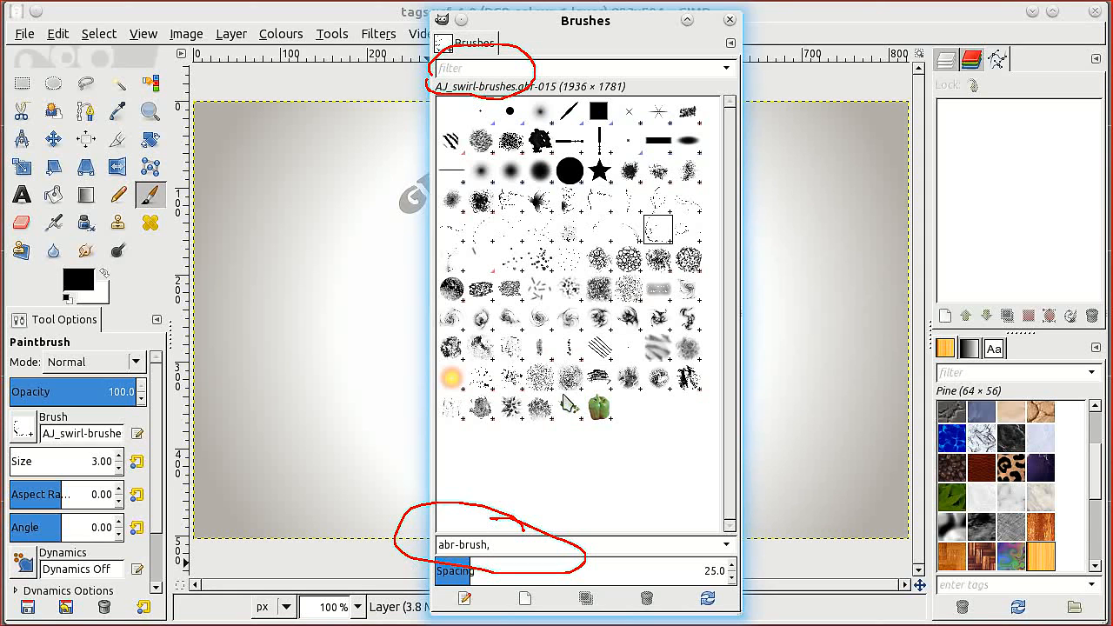
{"action": "left_click", "coordinate": [729, 73]}
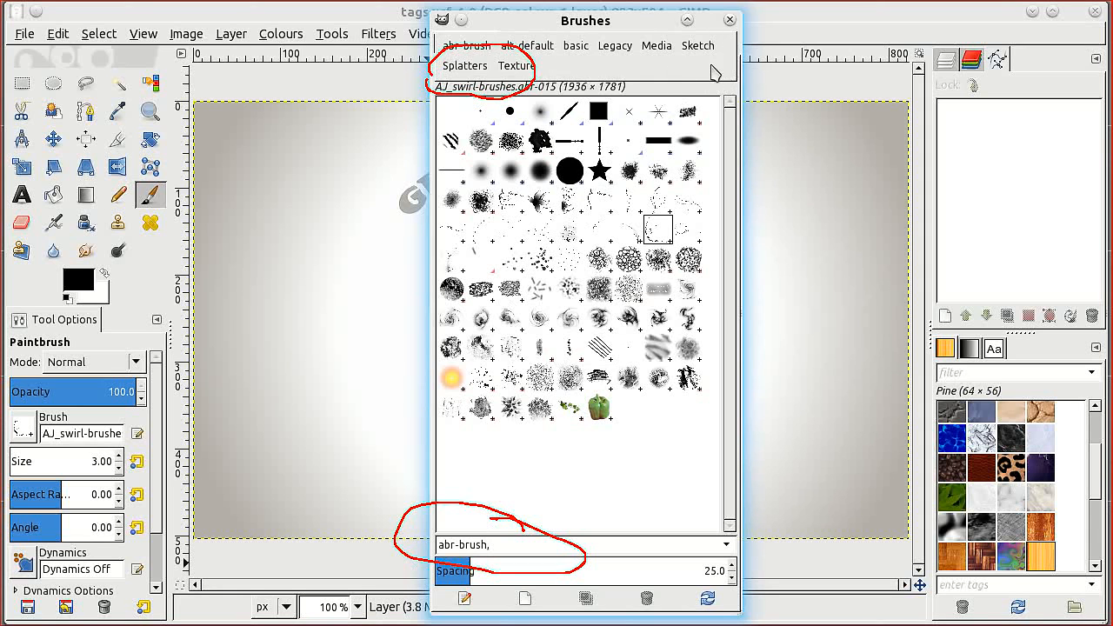
{"action": "left_click", "coordinate": [466, 48]}
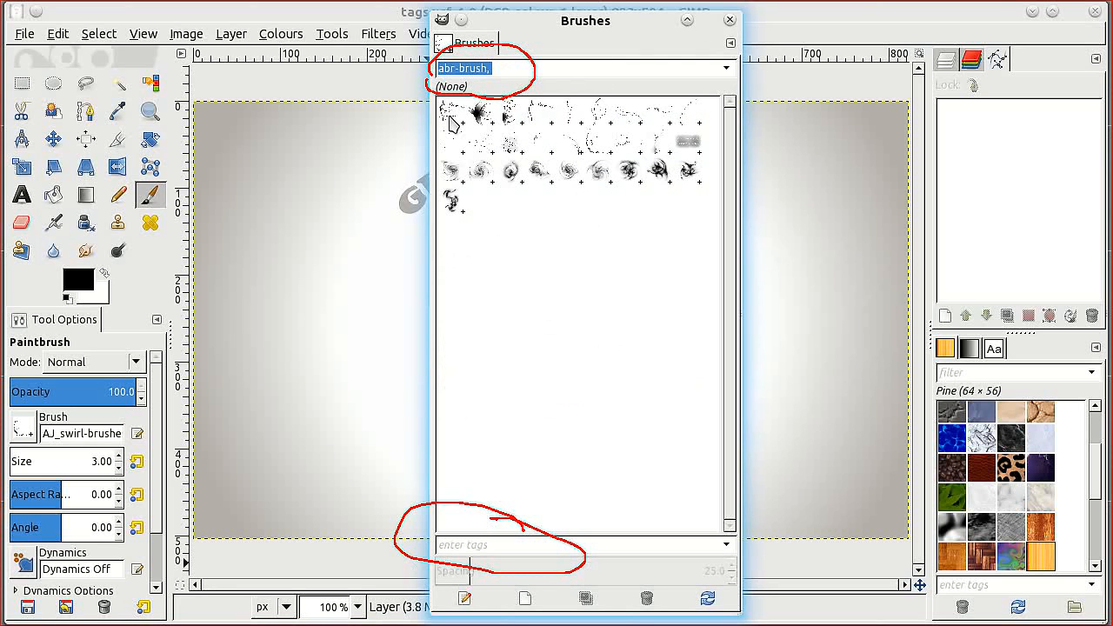
{"action": "key", "text": "shift+super+F11"}
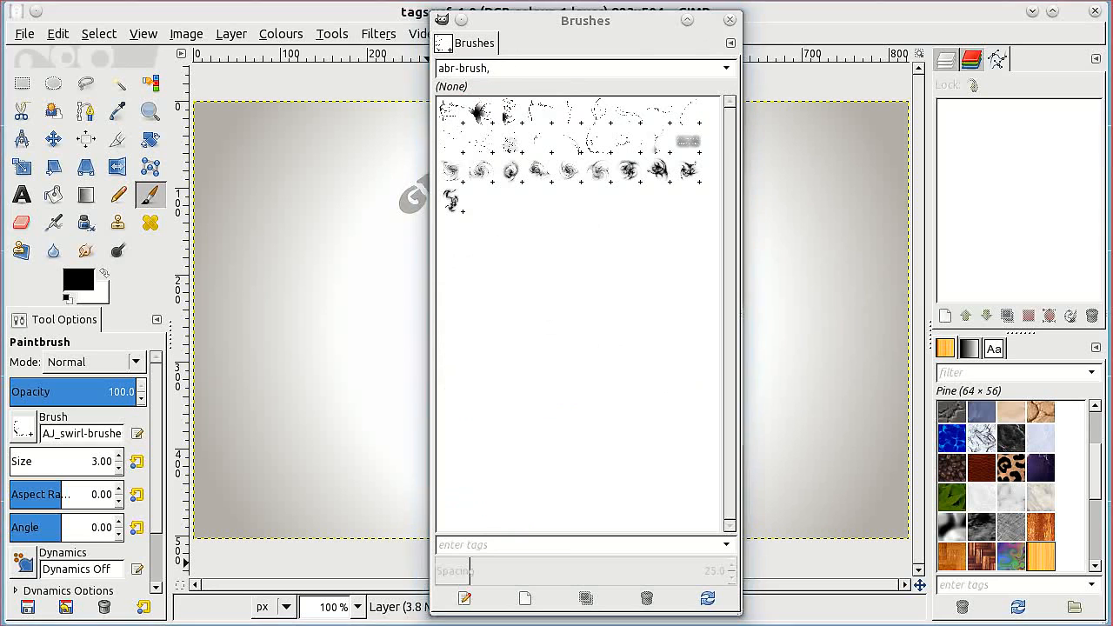
Step: Select the AJ_swirl-brushes.abr-008 brush and dock the Brushes dialog with the patterns, gradients and fonts
{"action": "left_click", "coordinate": [656, 117]}
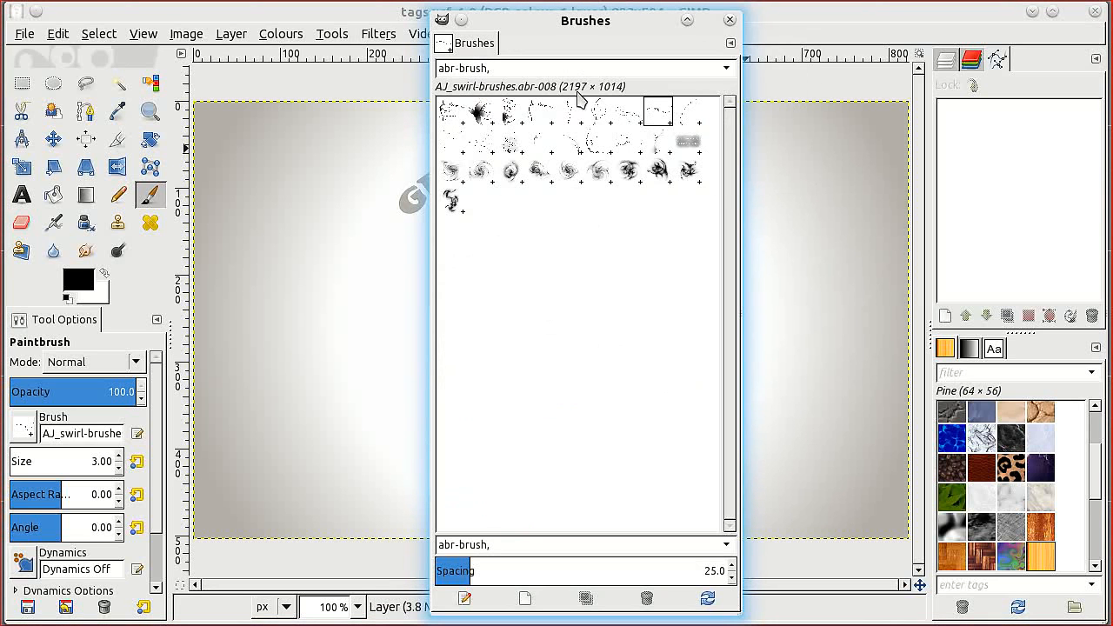
{"action": "mouse_move", "coordinate": [444, 40]}
{"action": "left_mouse_down"}
{"action": "mouse_move", "coordinate": [439, 80]}
{"action": "mouse_move", "coordinate": [1033, 381]}
{"action": "mouse_move", "coordinate": [1034, 349]}
{"action": "left_mouse_up"}
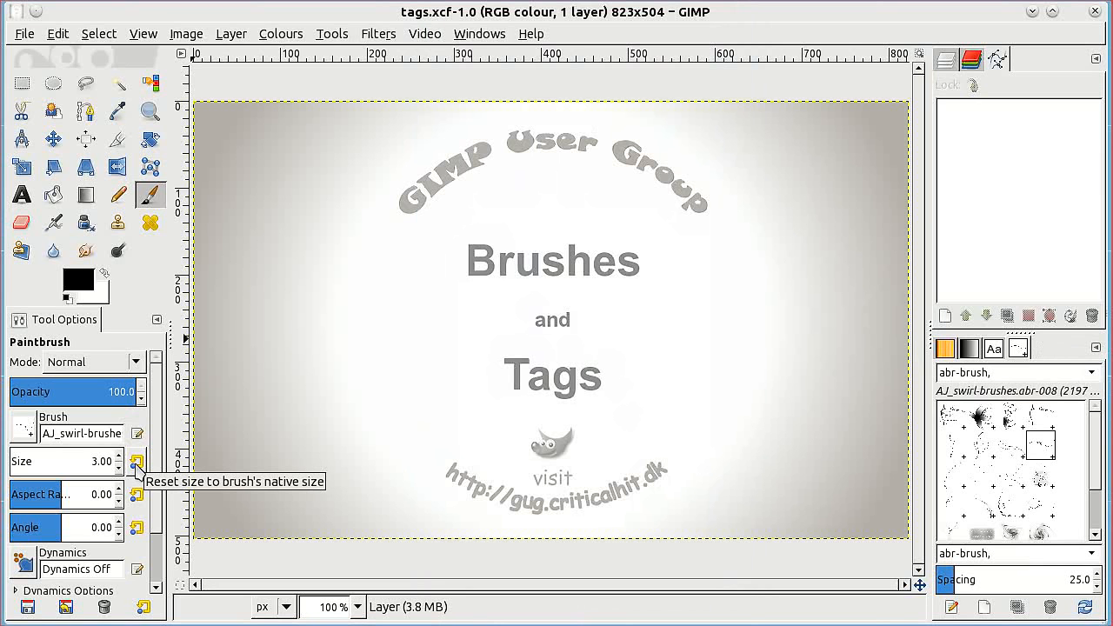
Step: Set the brush size to 267.40 and stamp the swirl once on each side of the logo below the title
{"action": "left_click", "coordinate": [137, 464]}
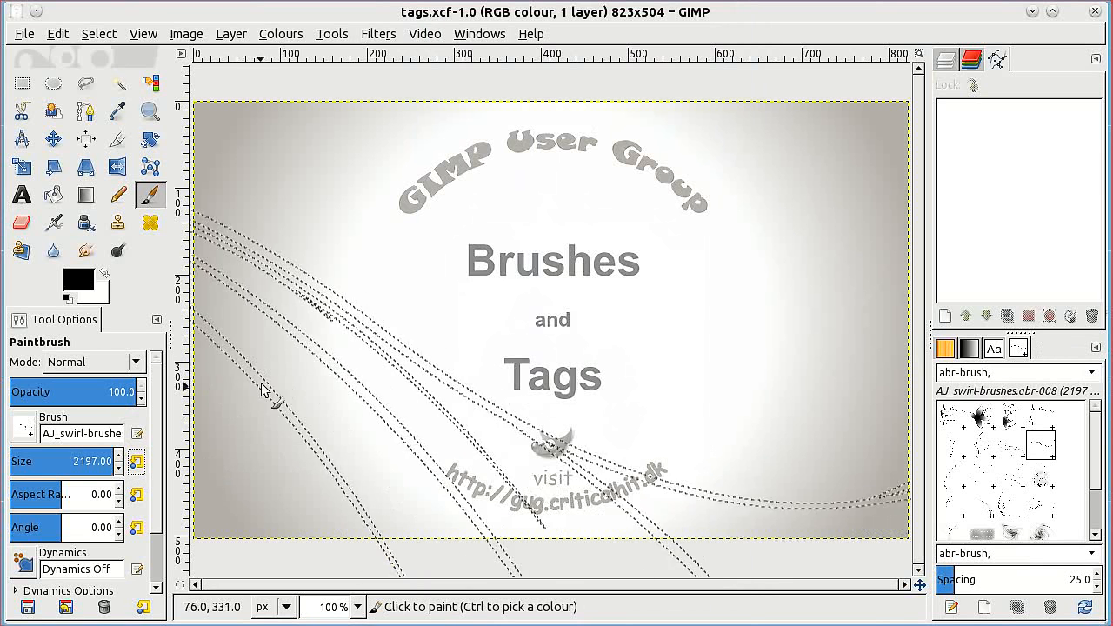
{"action": "left_click_drag", "start_coordinate": [98, 461], "coordinate": [36, 461]}
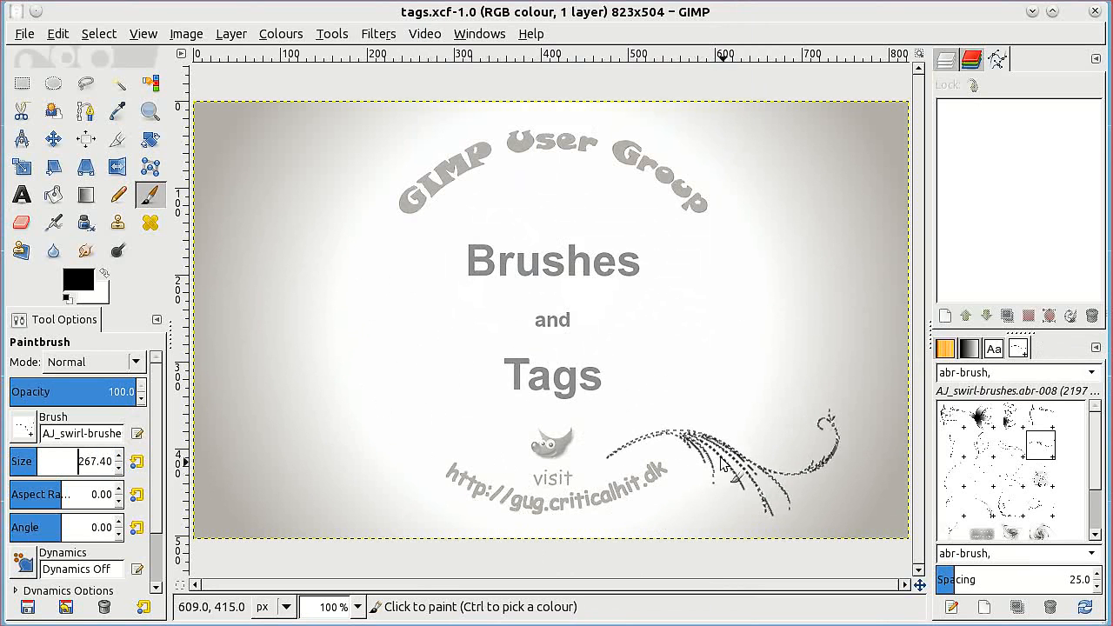
{"action": "left_click", "coordinate": [717, 459]}
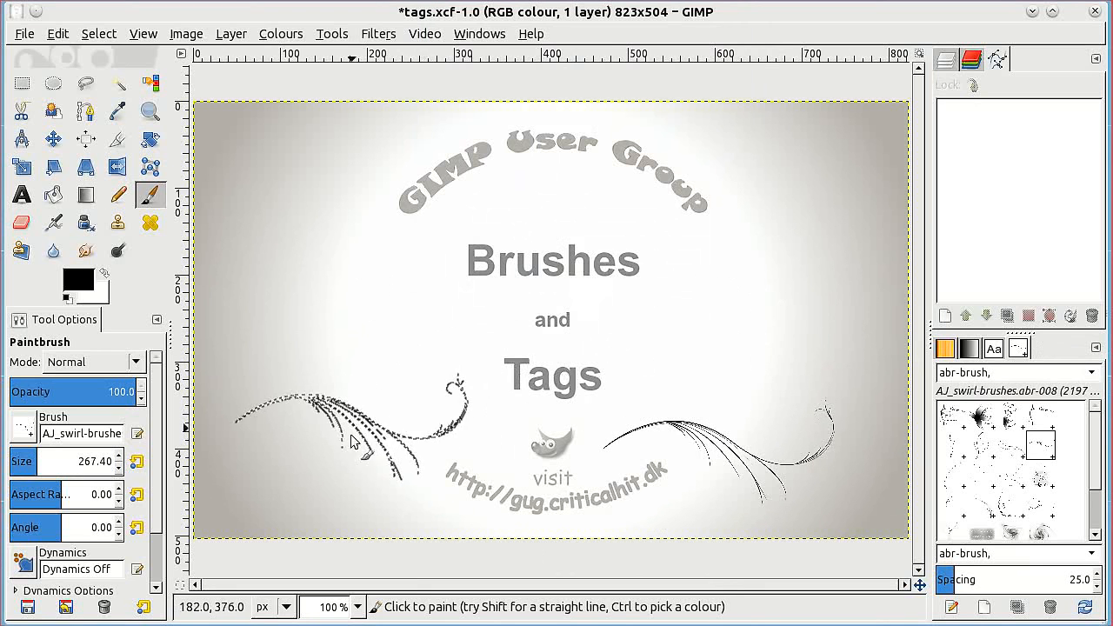
{"action": "left_click", "coordinate": [369, 451]}
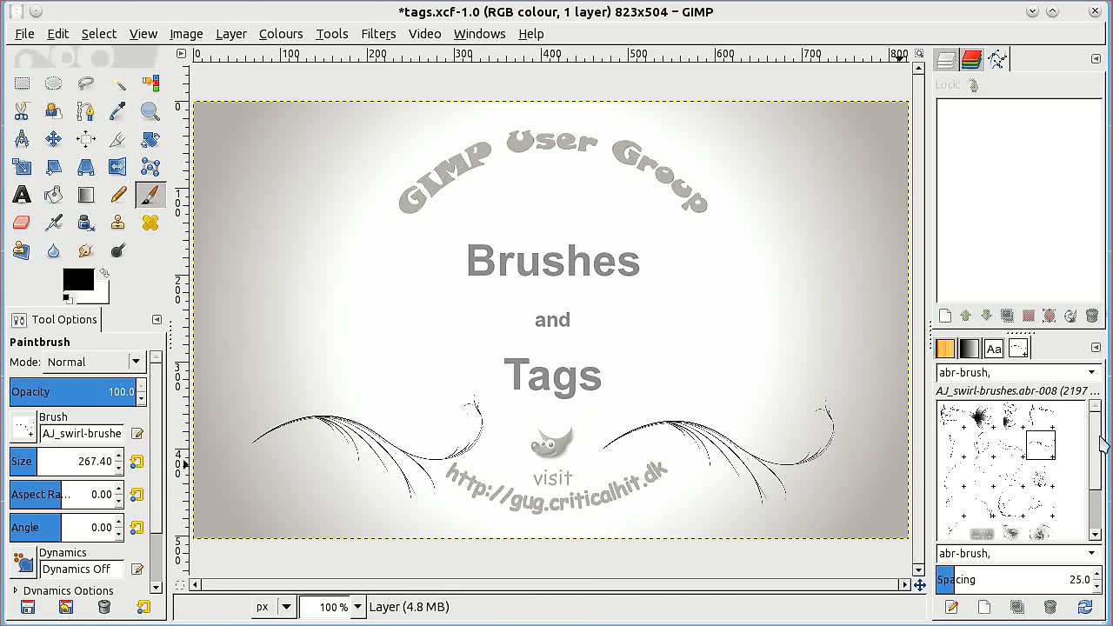
Step: Remove the abr-brush tag from the brush filter to list all brushes
{"action": "left_click", "coordinate": [1089, 372]}
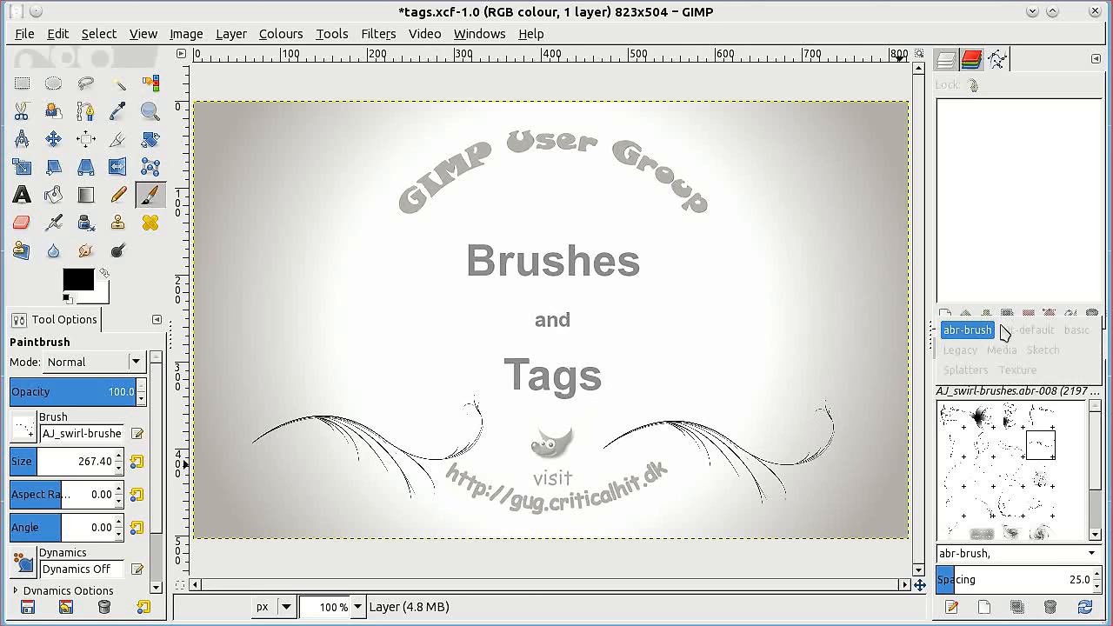
{"action": "left_click", "coordinate": [969, 331]}
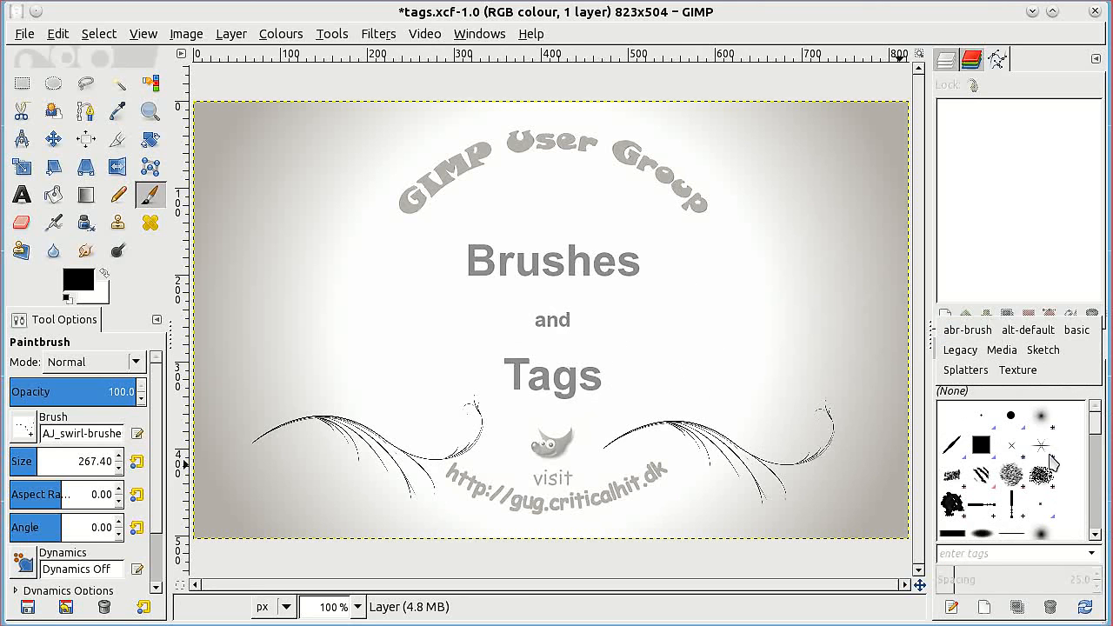
{"action": "left_click", "coordinate": [1014, 371]}
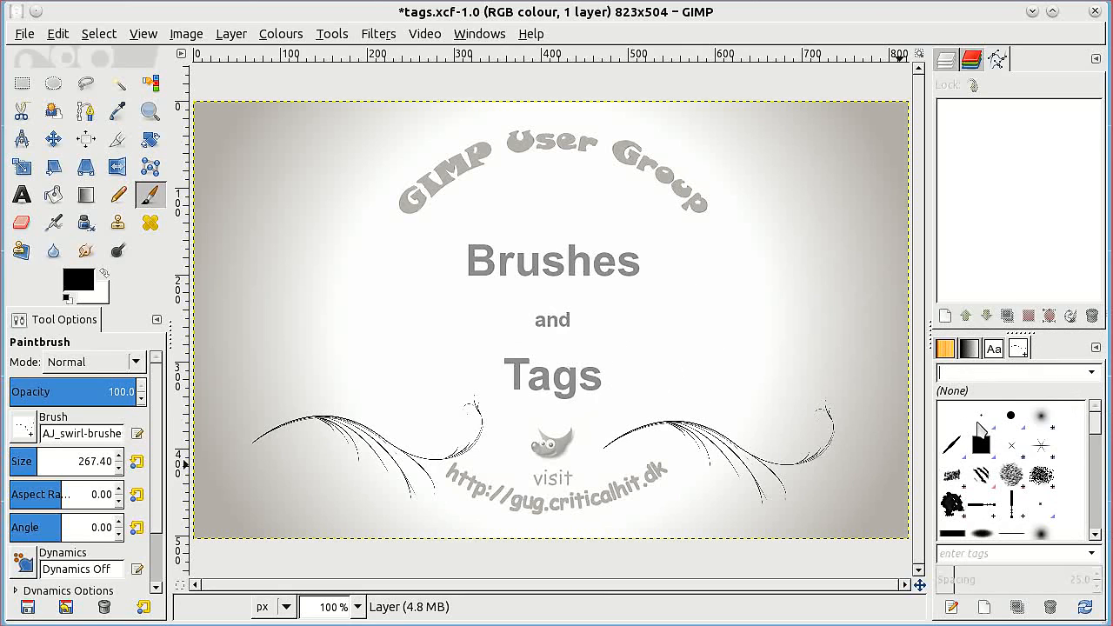